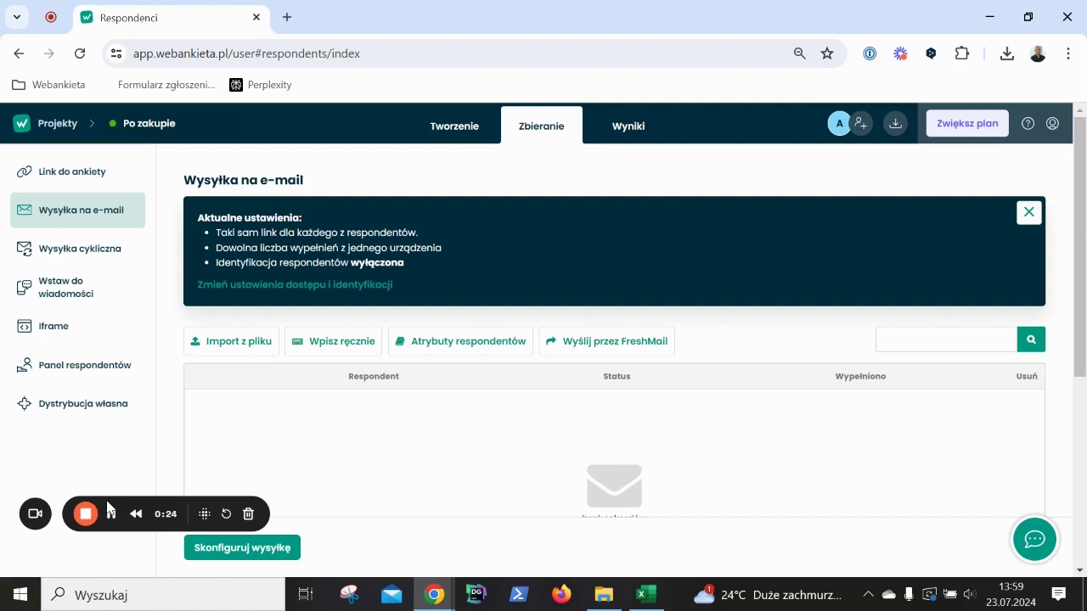
# Switch to the Excel workbook "respondenci do importu" and examine the E-mail, nr zamówienia and miasto columns with their respondent rows.
pyautogui.click(644, 593)
pyautogui.click(418, 322)
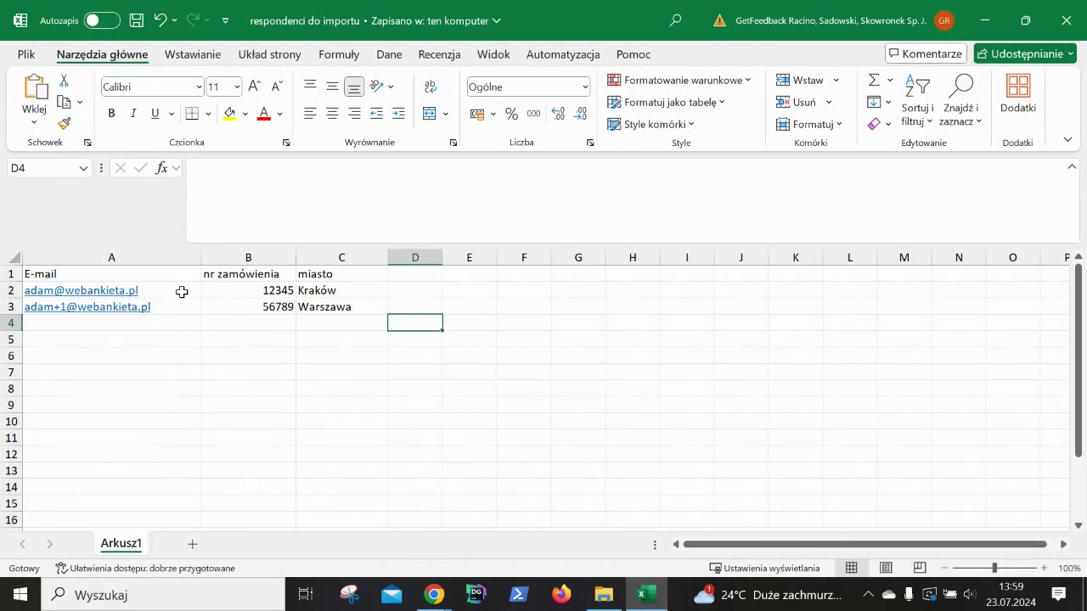
pyautogui.moveTo(180, 292)
pyautogui.mouseDown()
pyautogui.moveTo(179, 306)
pyautogui.moveTo(178, 271)
pyautogui.moveTo(175, 303)
pyautogui.mouseUp()
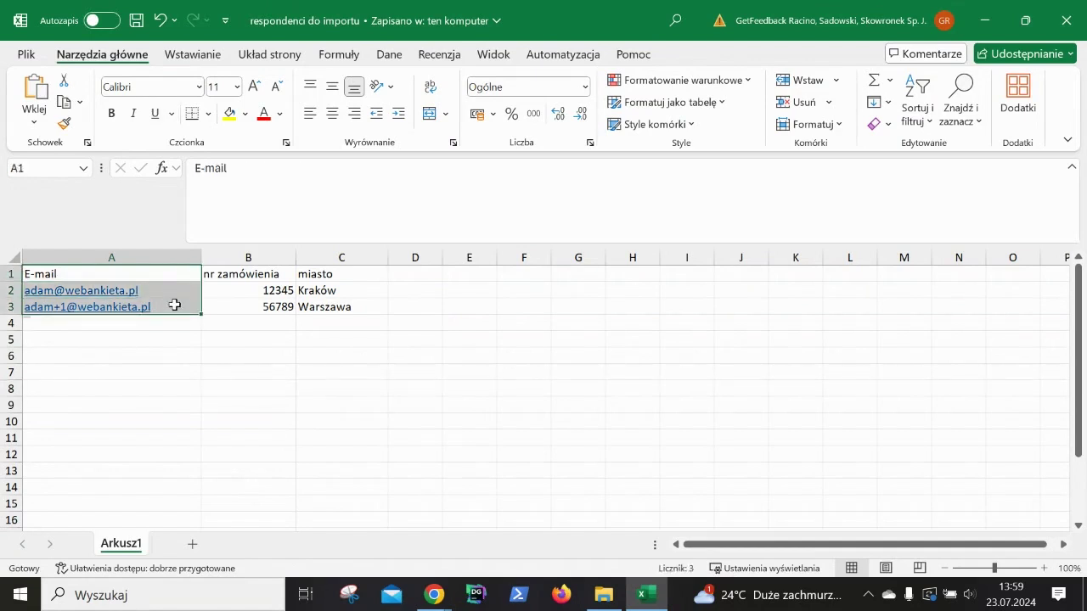
pyautogui.click(233, 317)
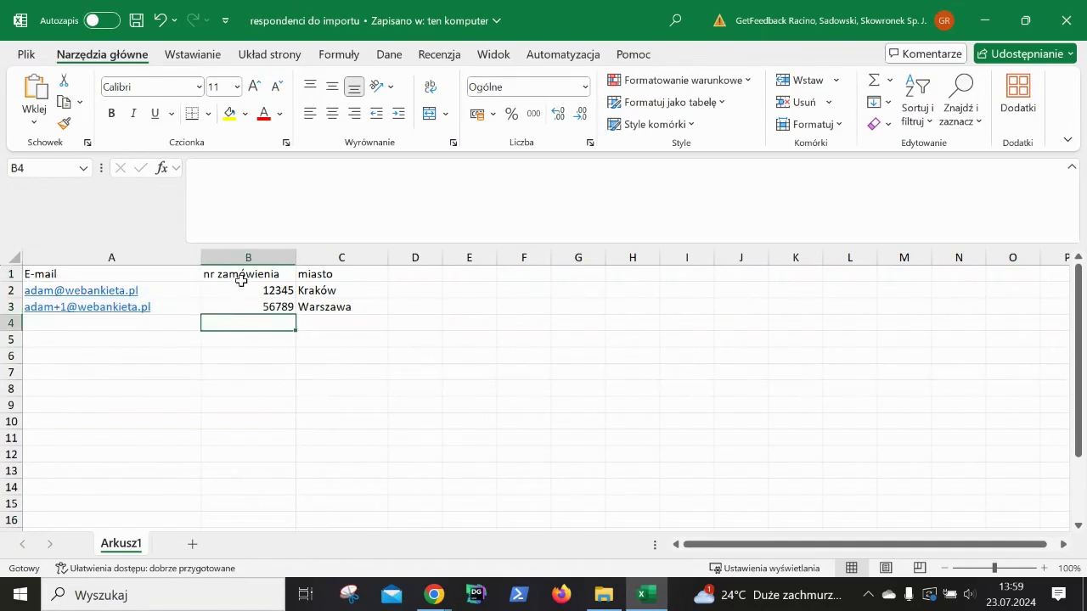
pyautogui.click(244, 275)
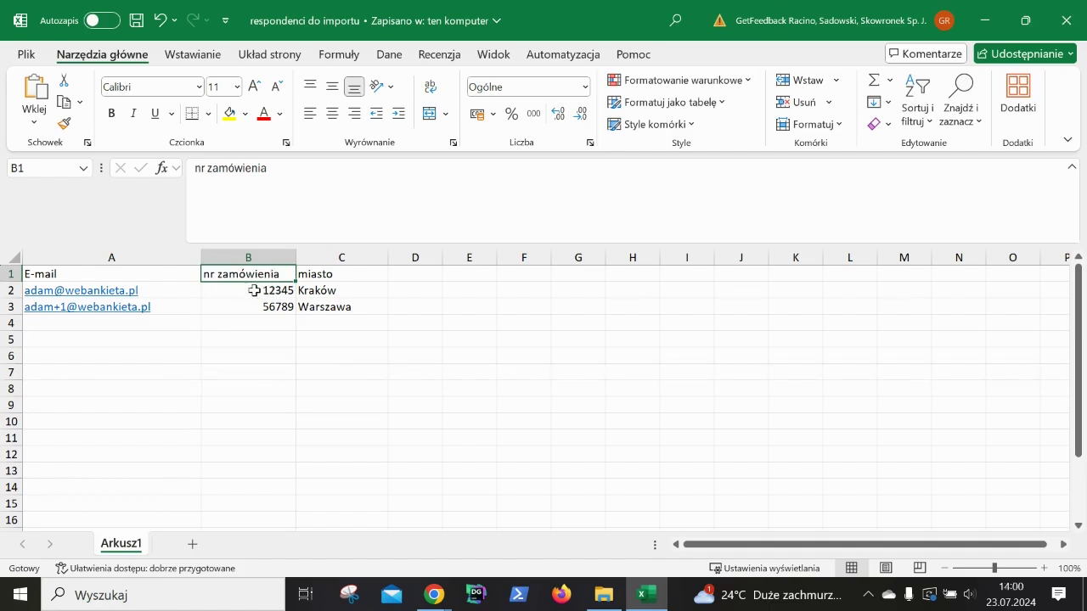
pyautogui.click(250, 289)
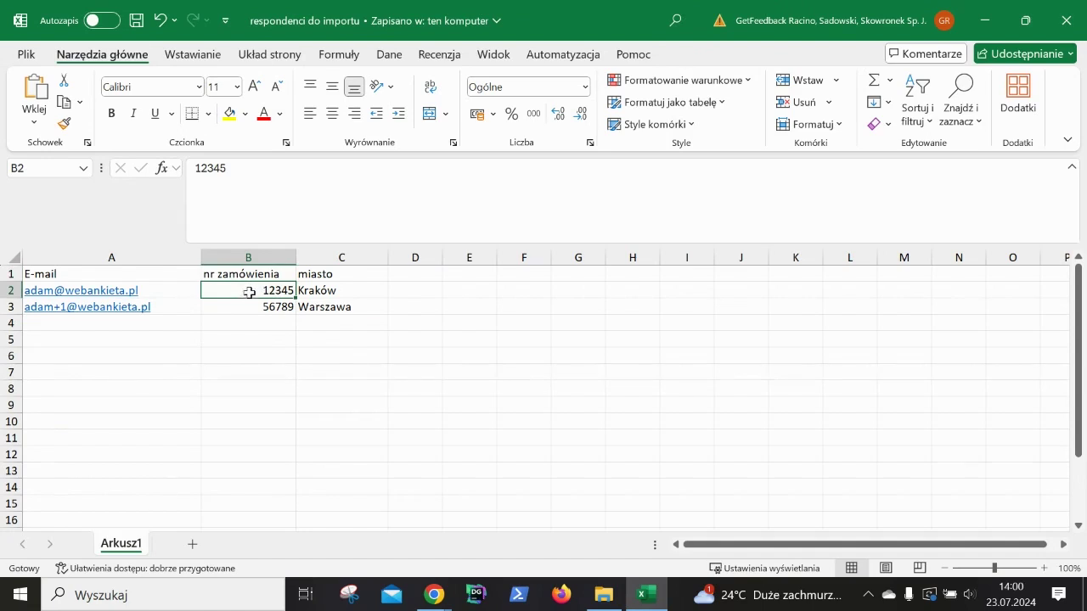
pyautogui.moveTo(249, 293); pyautogui.dragTo(249, 302)
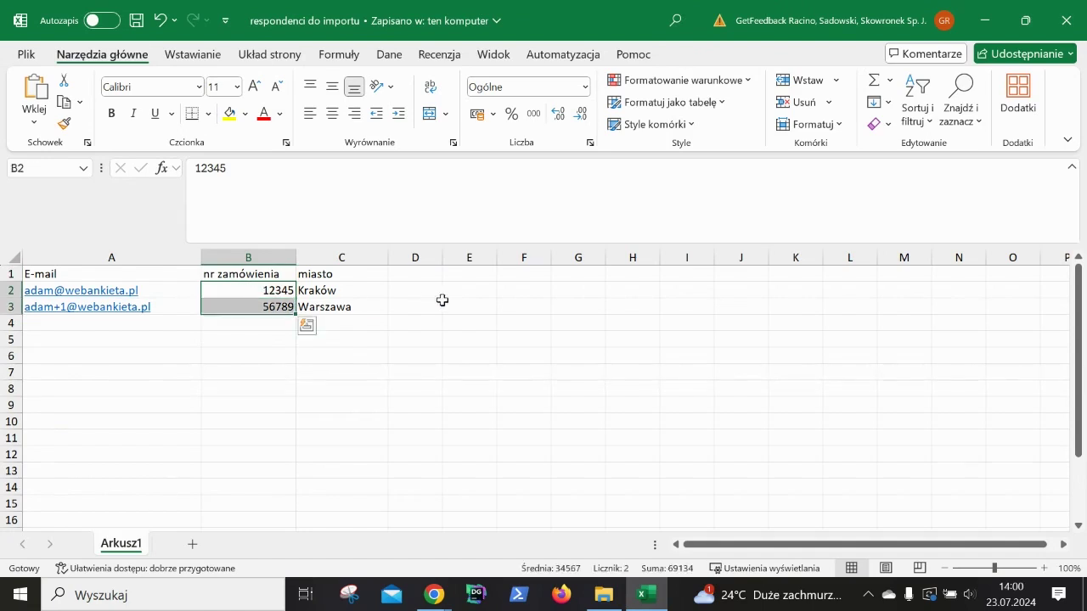
pyautogui.click(336, 276)
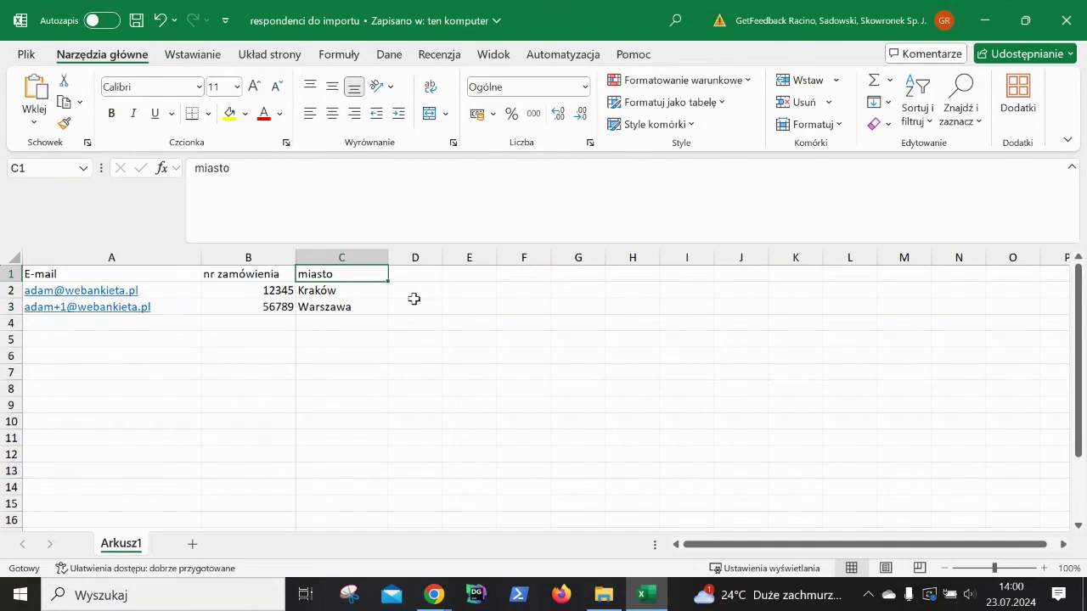
pyautogui.click(352, 291)
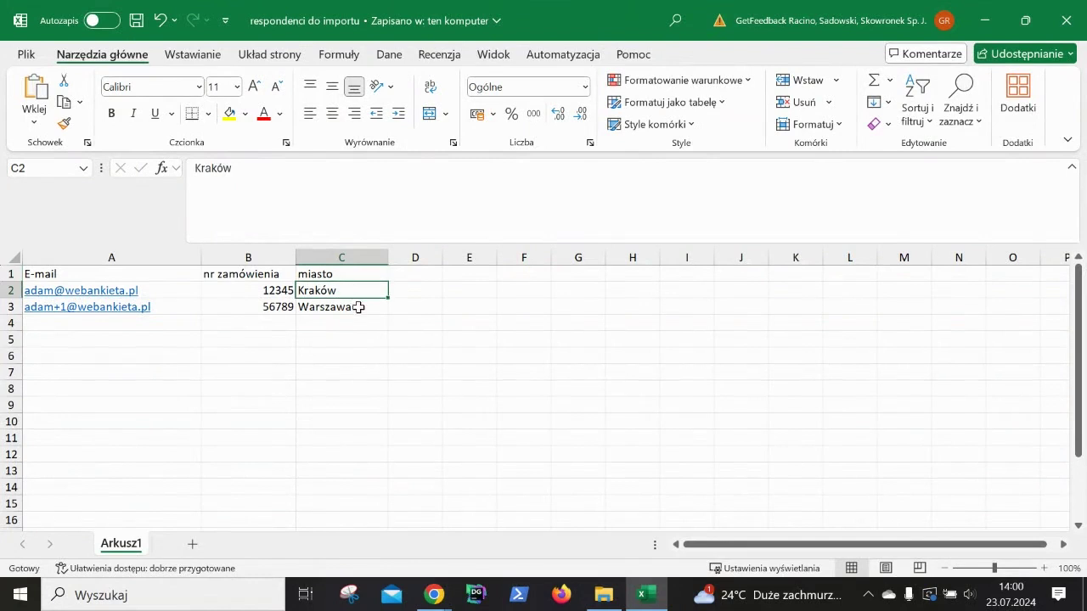
pyautogui.click(358, 307)
pyautogui.click(481, 357)
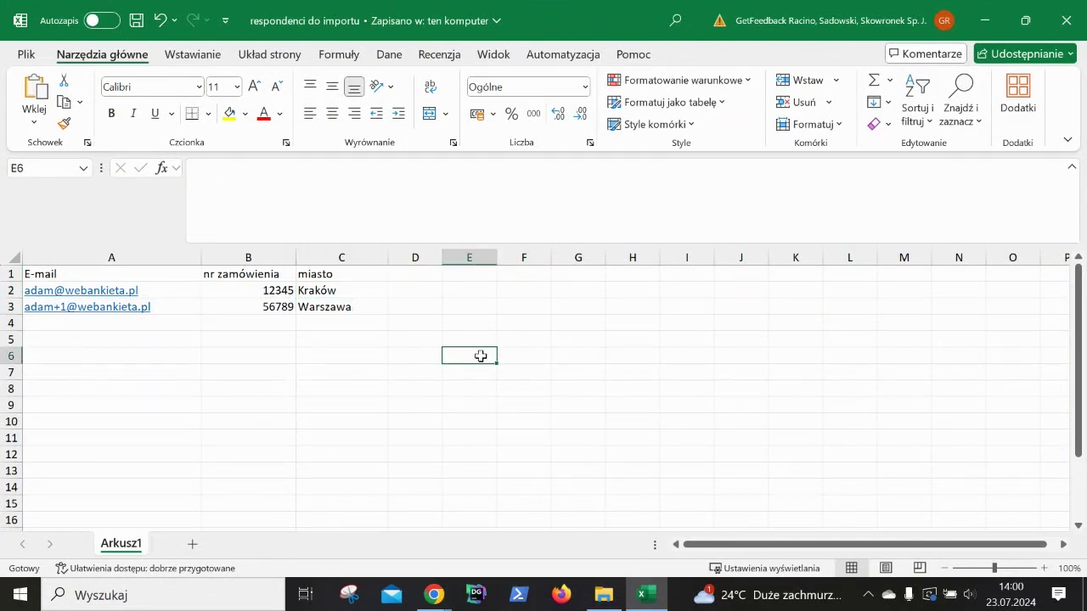
pyautogui.press('Left')
pyautogui.press('Down')
pyautogui.press('Down')
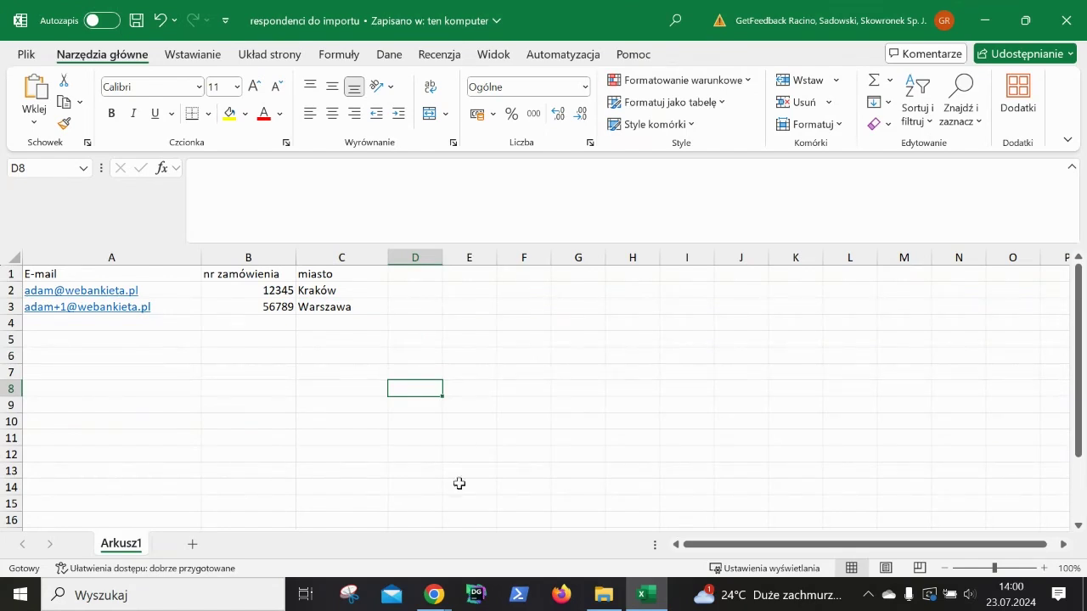
# Switch back to the browser and import the respondents with their attributes from the prepared file into the e-mail dispatch list.
pyautogui.moveTo(434, 594)
pyautogui.click(442, 551)
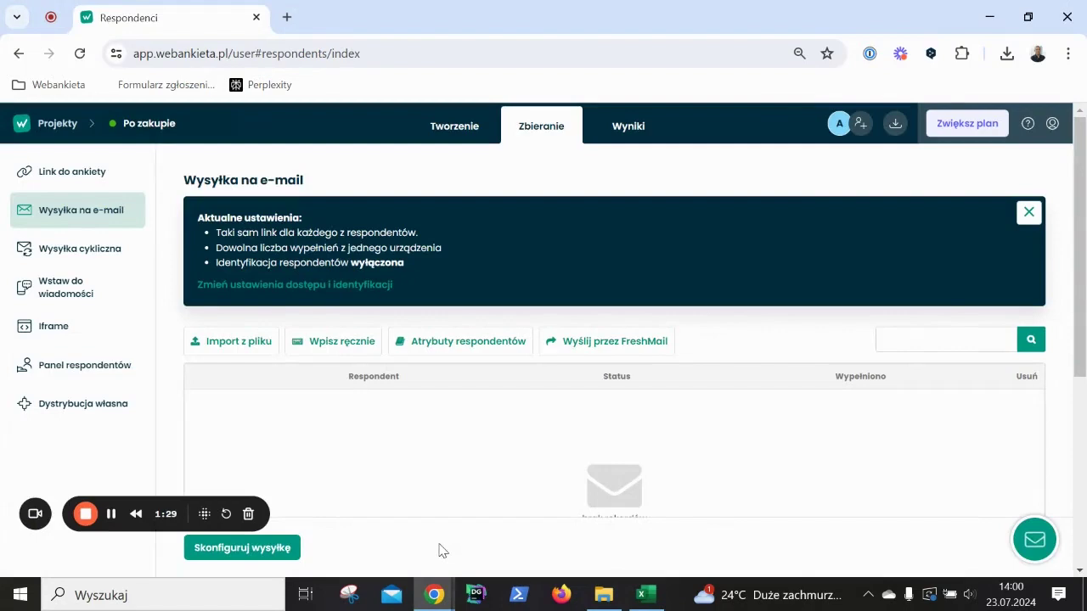
pyautogui.click(224, 347)
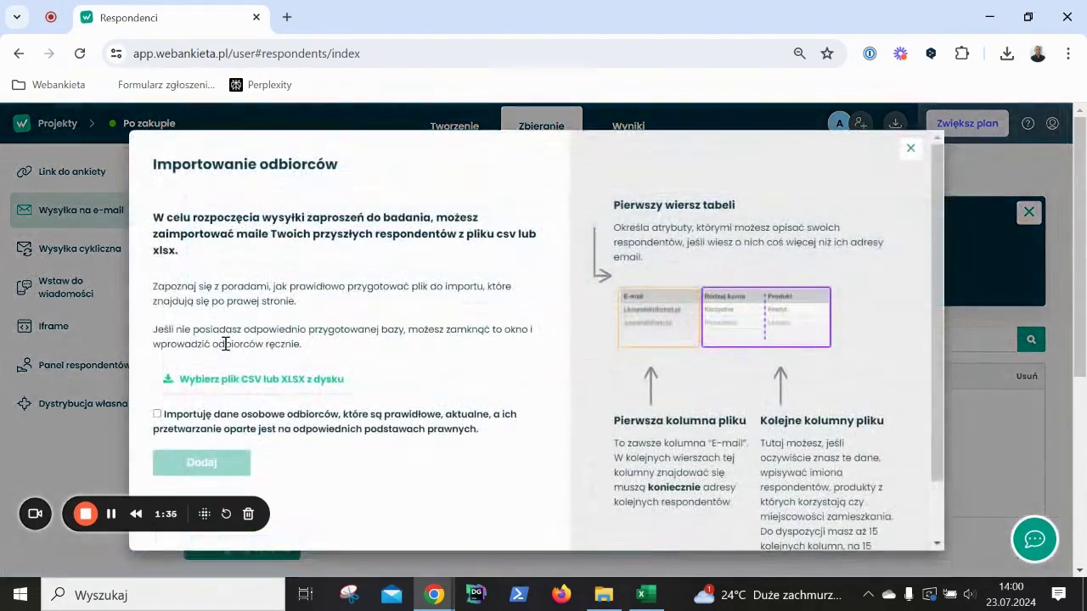
pyautogui.scroll(-2, 226, 352)
pyautogui.click(230, 355)
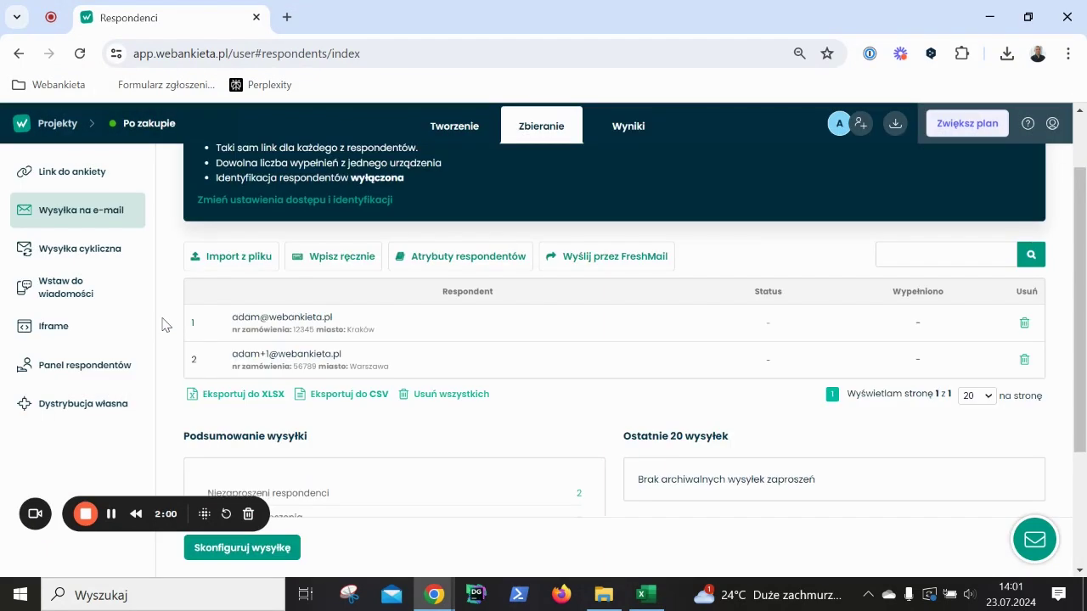
# Examine the current link and respondent identification settings and the order number attribute of the imported respondents.
pyautogui.scroll(1, 166, 325)
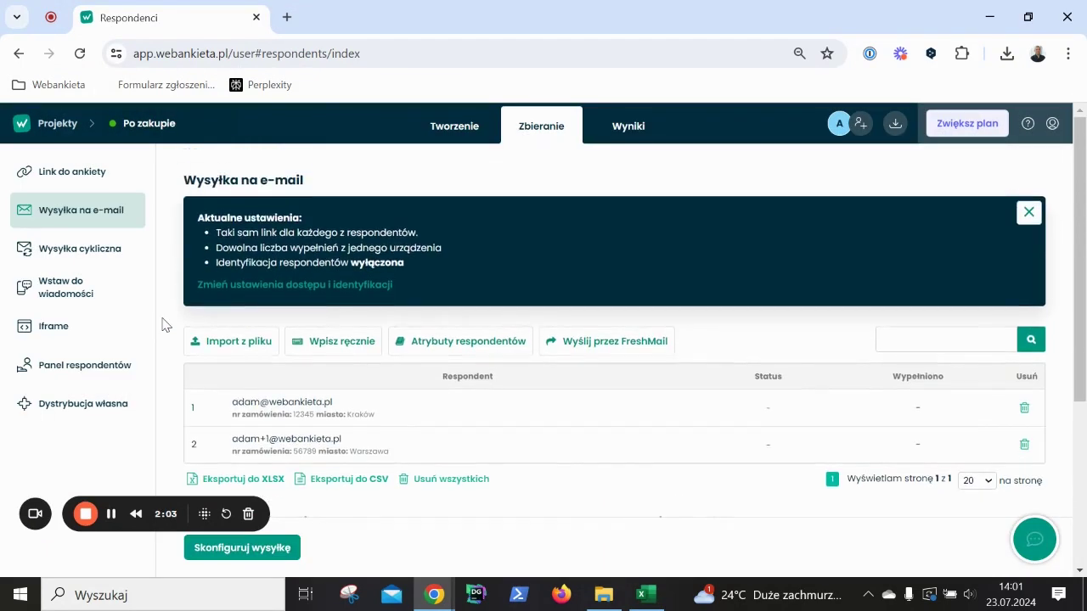
pyautogui.scroll(-1, 165, 325)
pyautogui.scroll(1, 165, 325)
pyautogui.moveTo(216, 231); pyautogui.dragTo(432, 235)
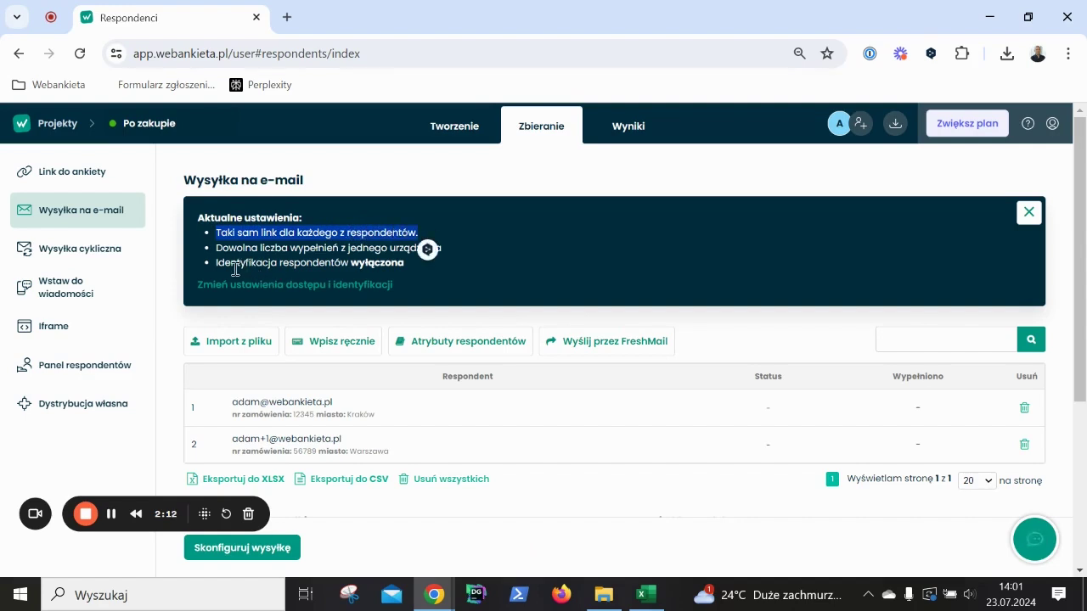
pyautogui.moveTo(238, 263); pyautogui.dragTo(407, 265)
pyautogui.click(411, 266)
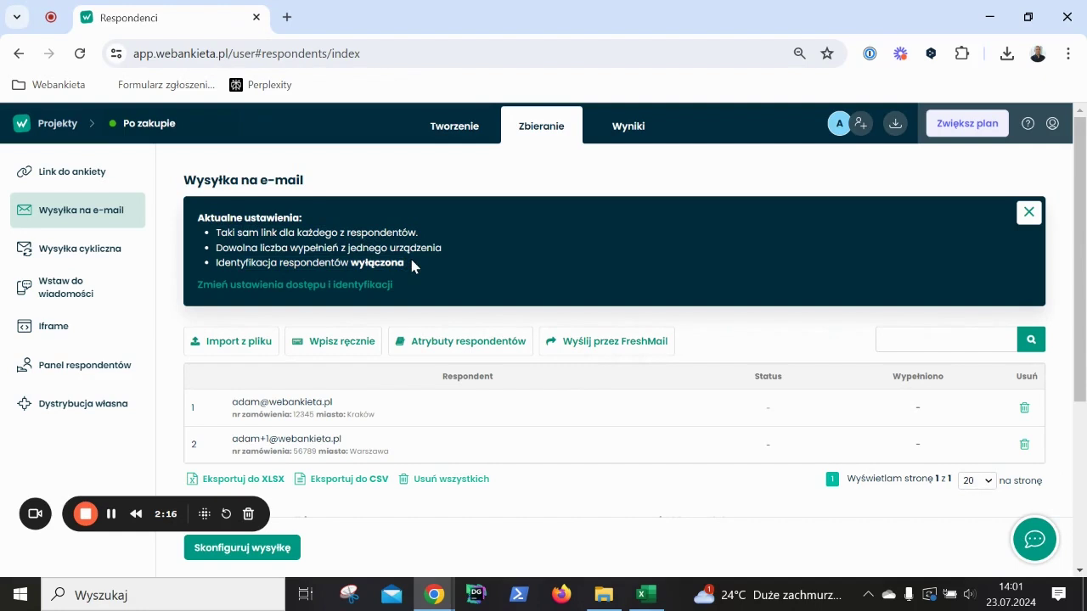
pyautogui.scroll(-1, 412, 266)
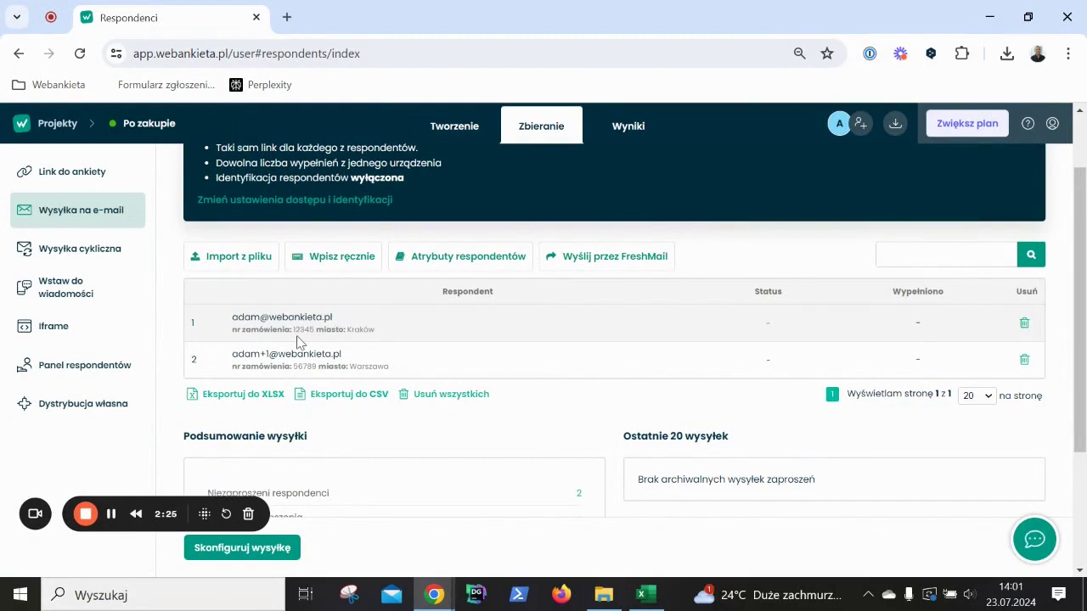
pyautogui.moveTo(315, 330); pyautogui.dragTo(289, 329)
pyautogui.click(177, 338)
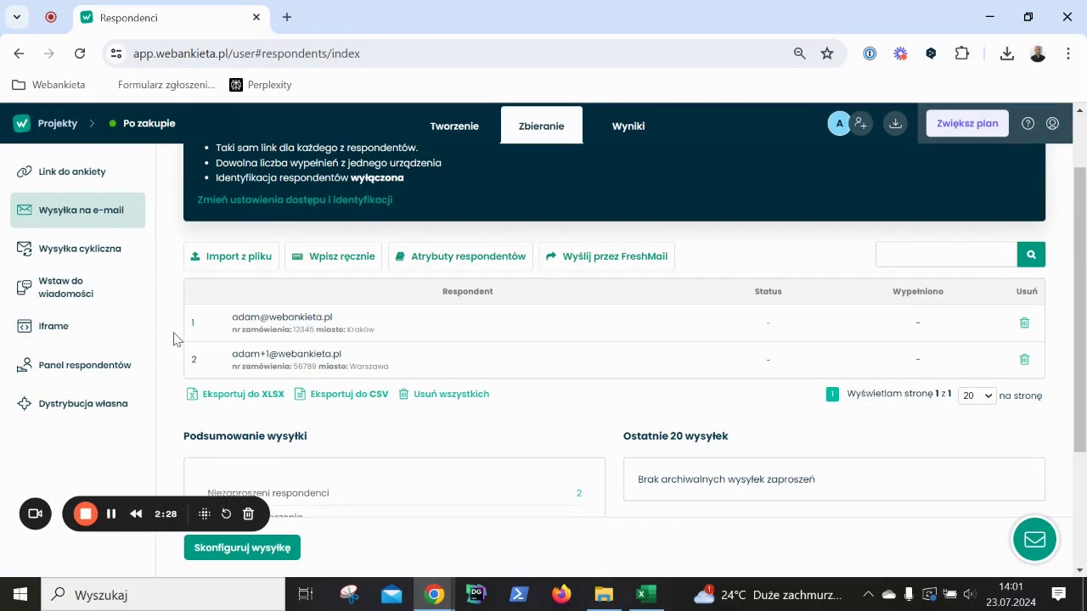
# Set the survey's access to "Indywidualny link dla każdego z respondentów" in the survey settings and save them.
pyautogui.click(429, 136)
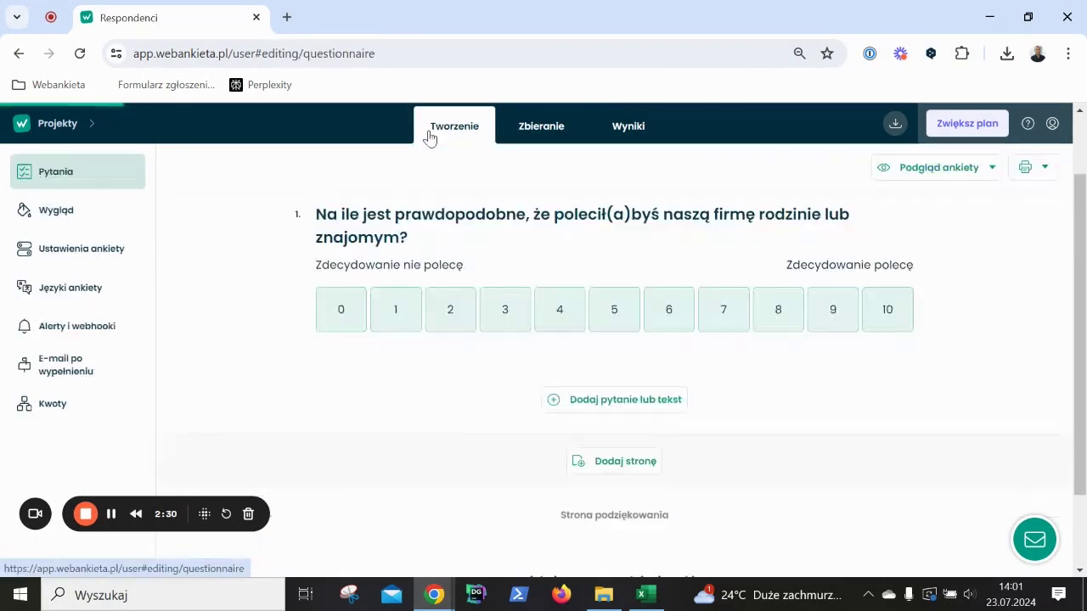
pyautogui.click(105, 248)
pyautogui.scroll(-4, 430, 365)
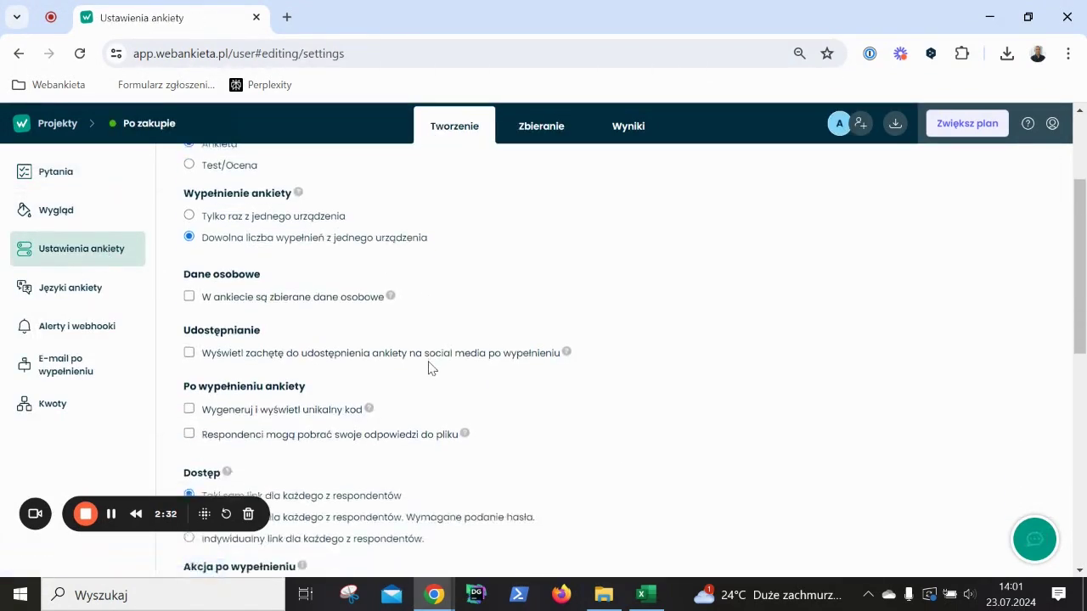
pyautogui.click(395, 287)
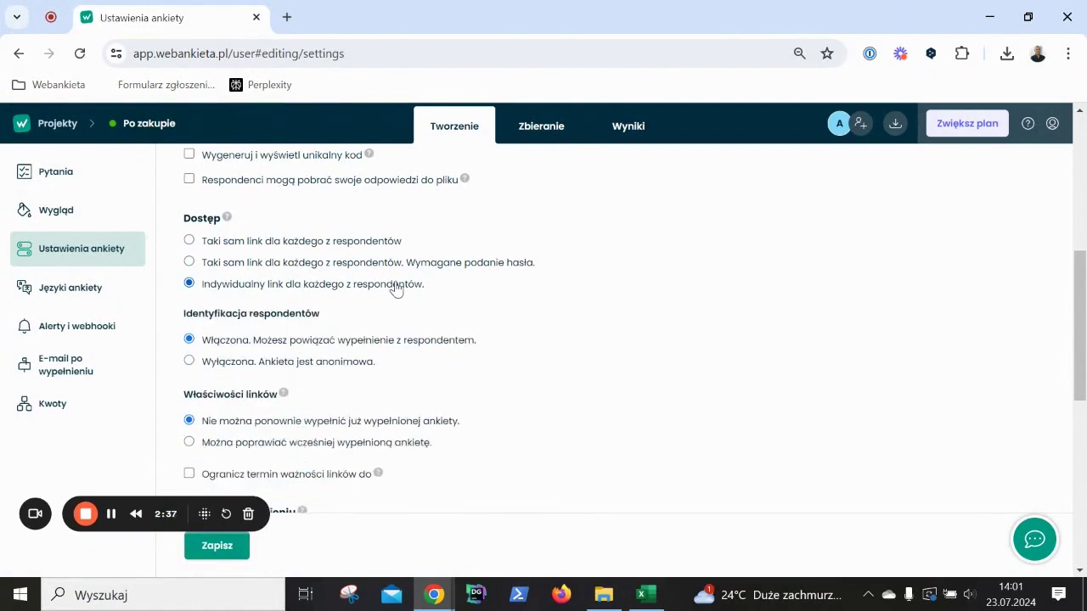
pyautogui.scroll(-1, 396, 288)
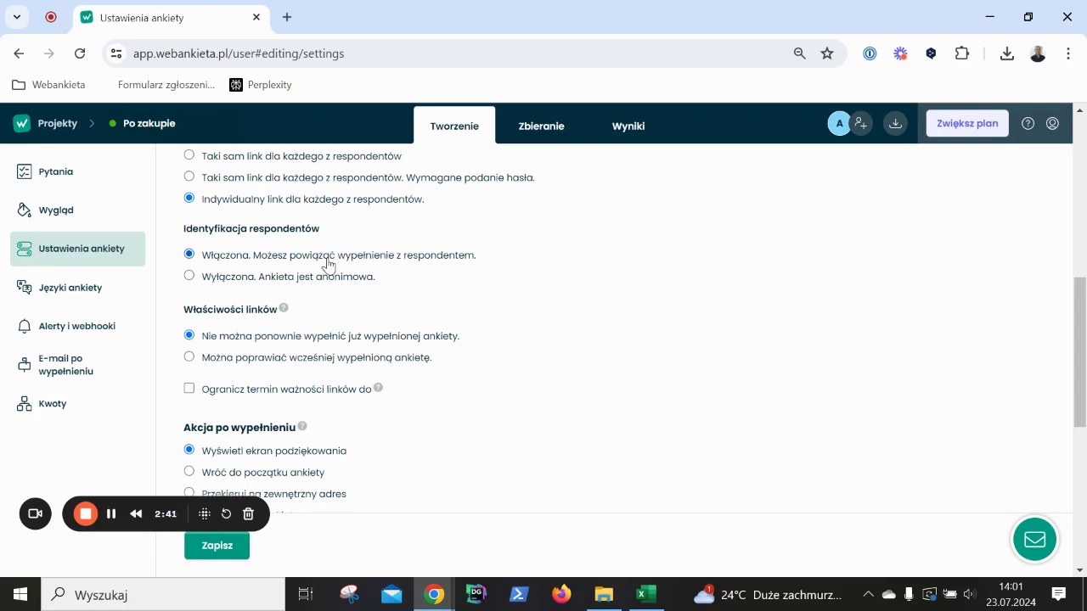
pyautogui.click(208, 545)
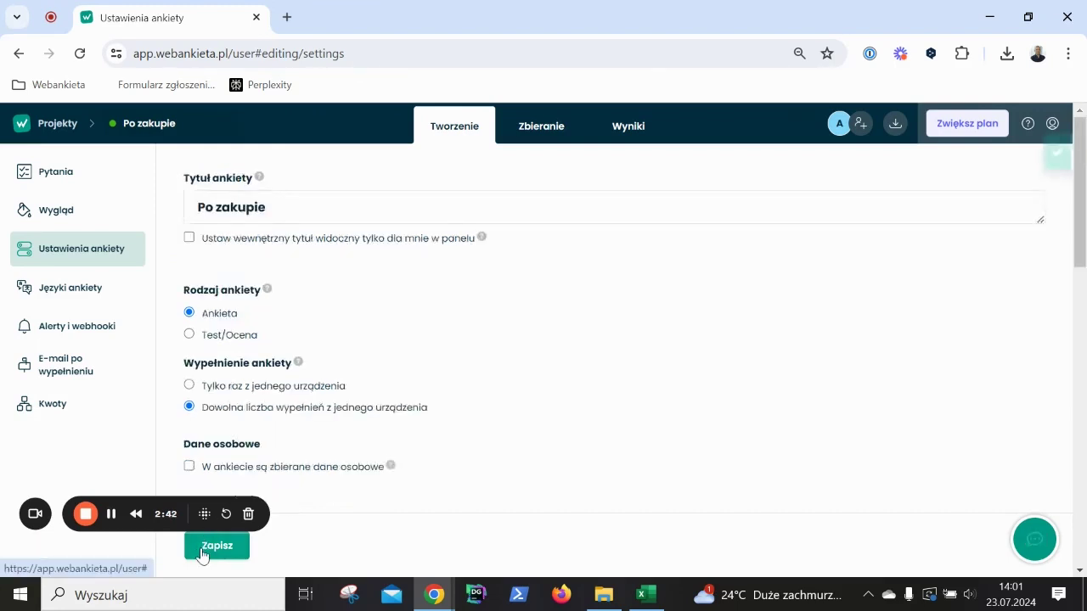
# Return to the e-mail dispatch page and check its current link and respondent identification settings.
pyautogui.click(560, 129)
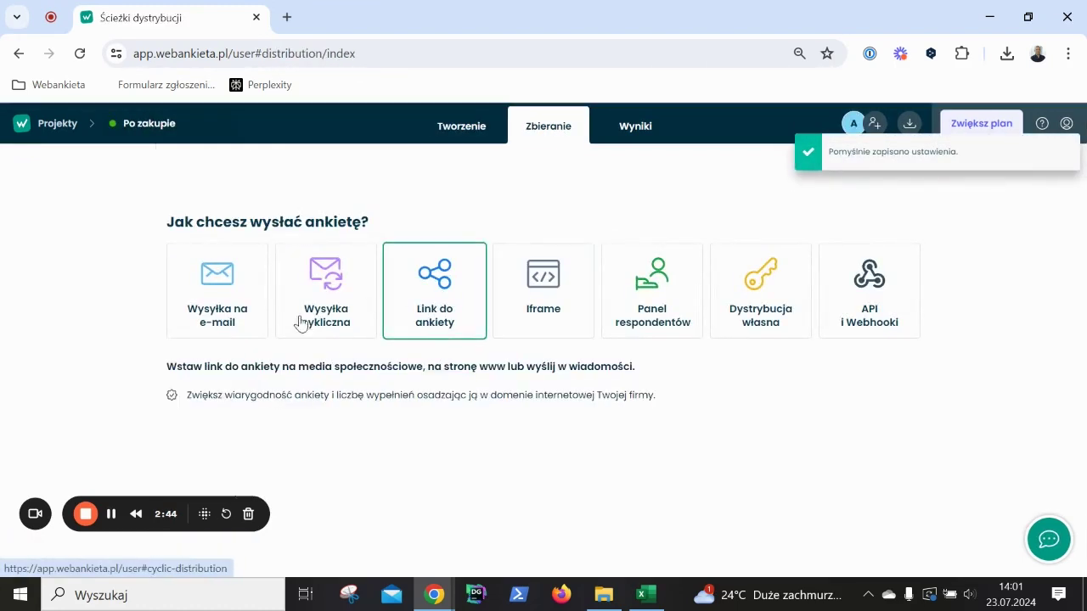
pyautogui.click(246, 313)
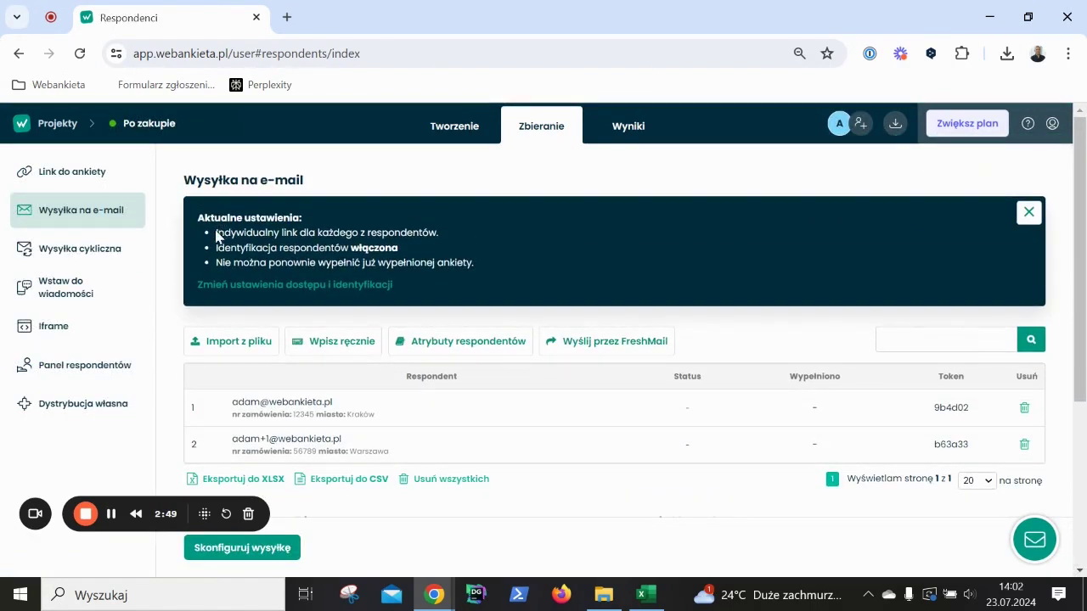
pyautogui.moveTo(217, 238); pyautogui.dragTo(434, 233)
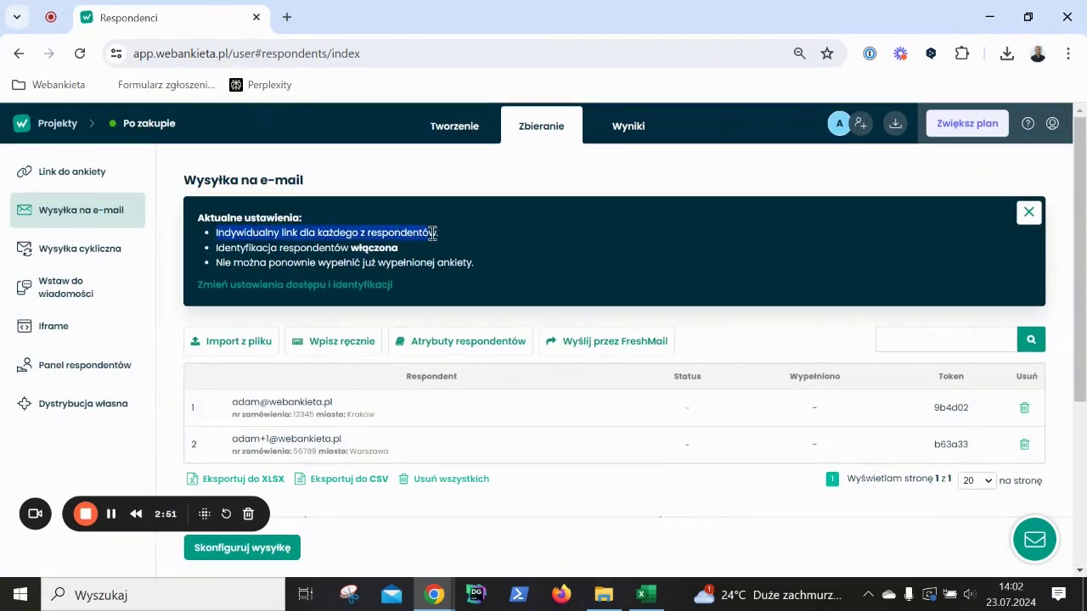
pyautogui.moveTo(217, 248); pyautogui.dragTo(417, 257)
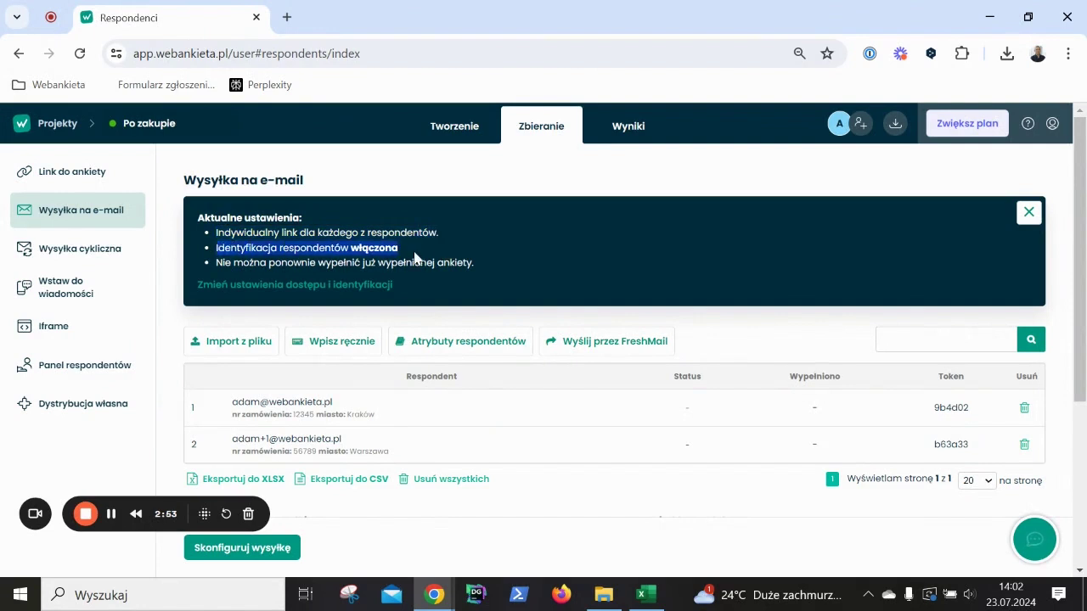
pyautogui.click(467, 179)
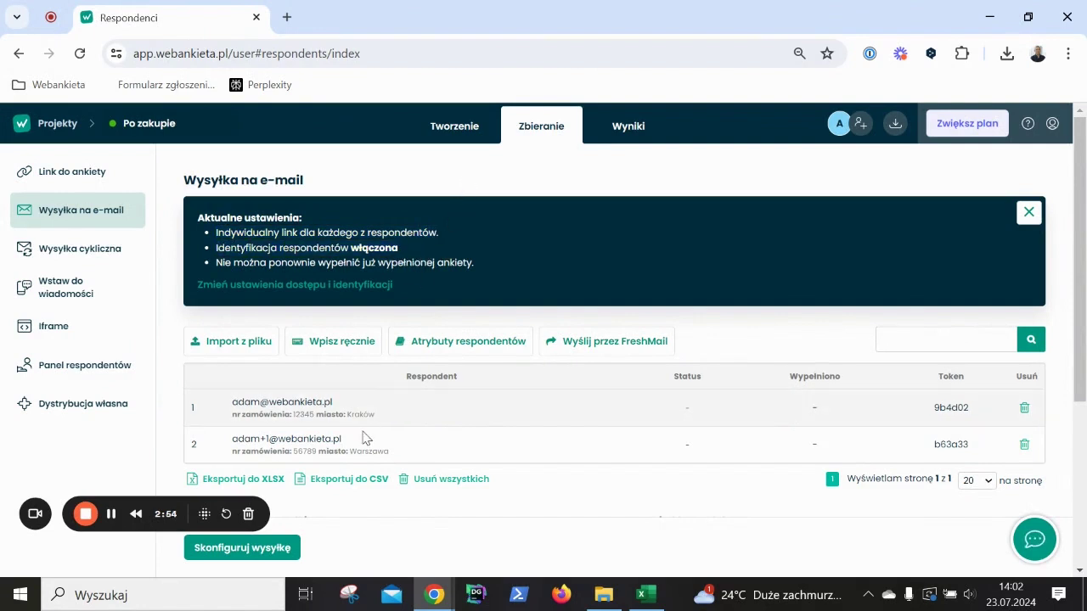
# Start a new dispatch, review the recipient options, choose invitations to all respondents on the list and continue to the invitation form.
pyautogui.click(284, 550)
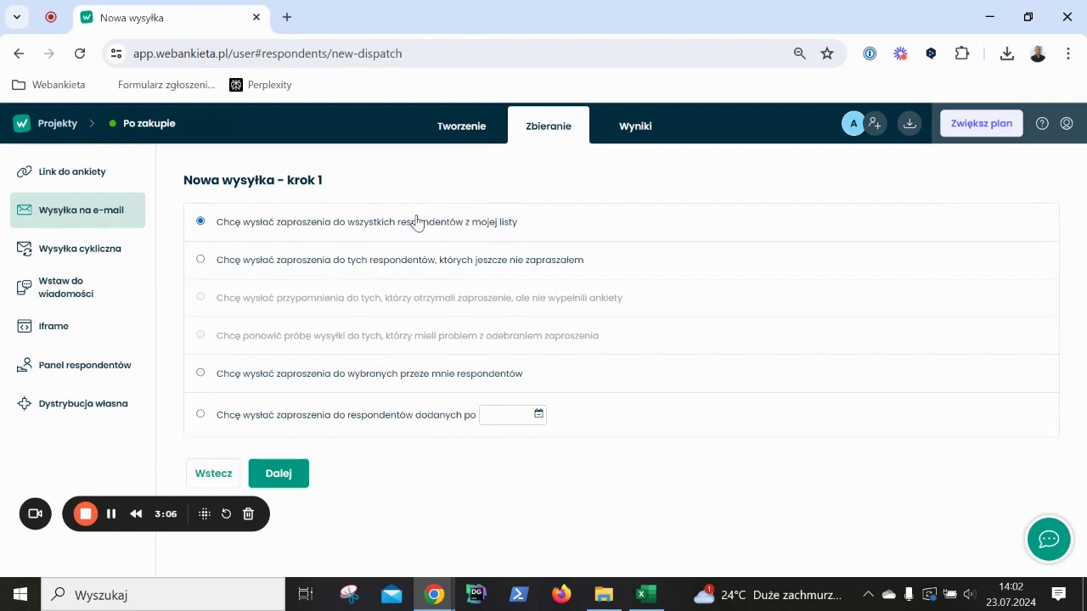
pyautogui.click(413, 271)
pyautogui.click(423, 389)
pyautogui.moveTo(224, 302); pyautogui.dragTo(579, 297)
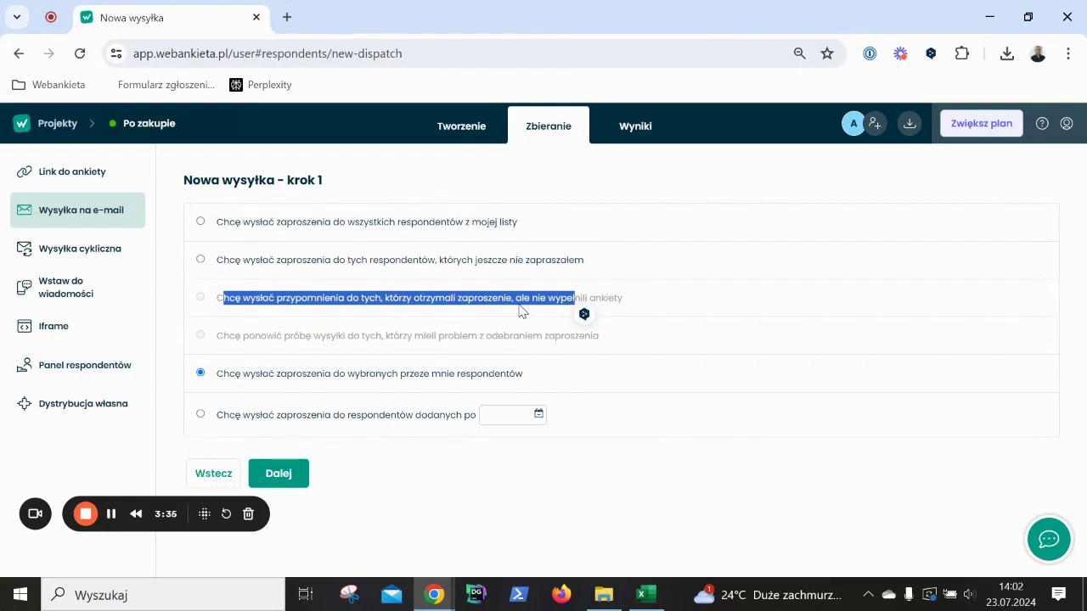
pyautogui.moveTo(220, 345); pyautogui.dragTo(606, 344)
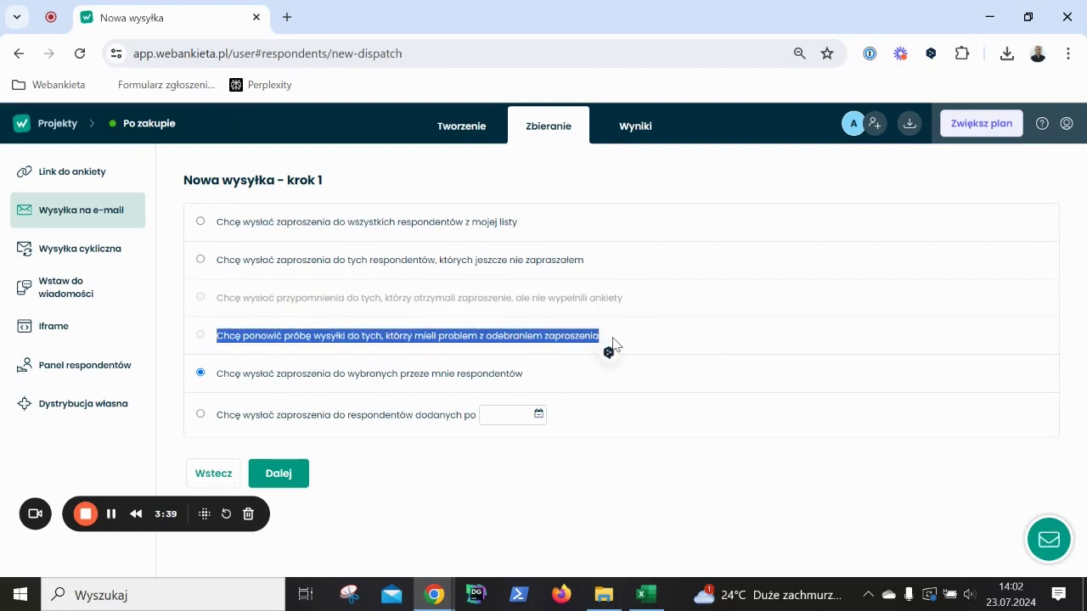
pyautogui.click(633, 346)
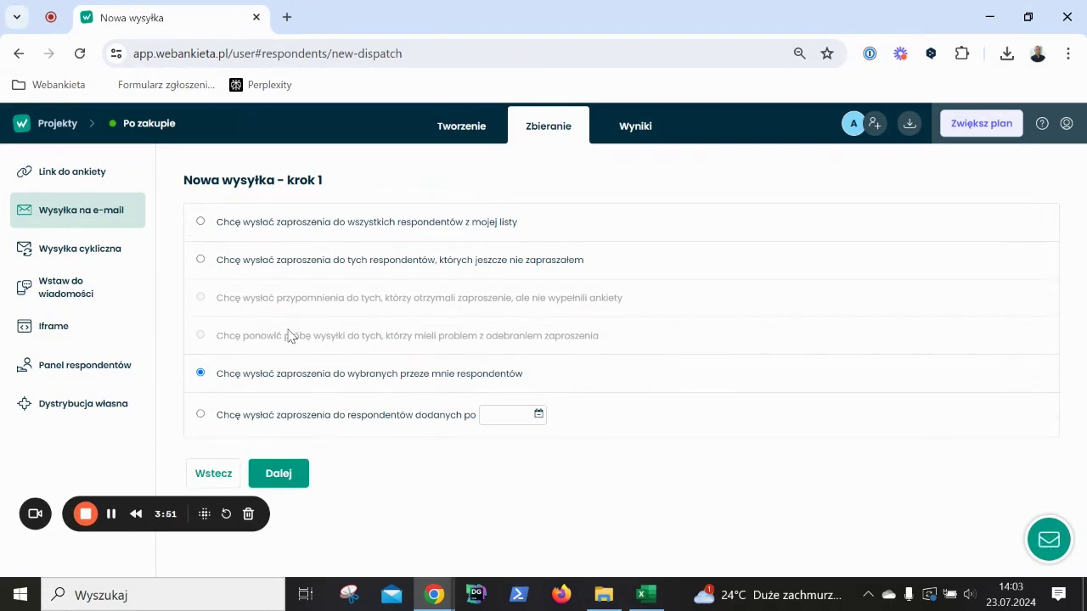
pyautogui.moveTo(214, 339); pyautogui.dragTo(367, 338)
pyautogui.click(369, 343)
pyautogui.click(392, 226)
pyautogui.click(281, 476)
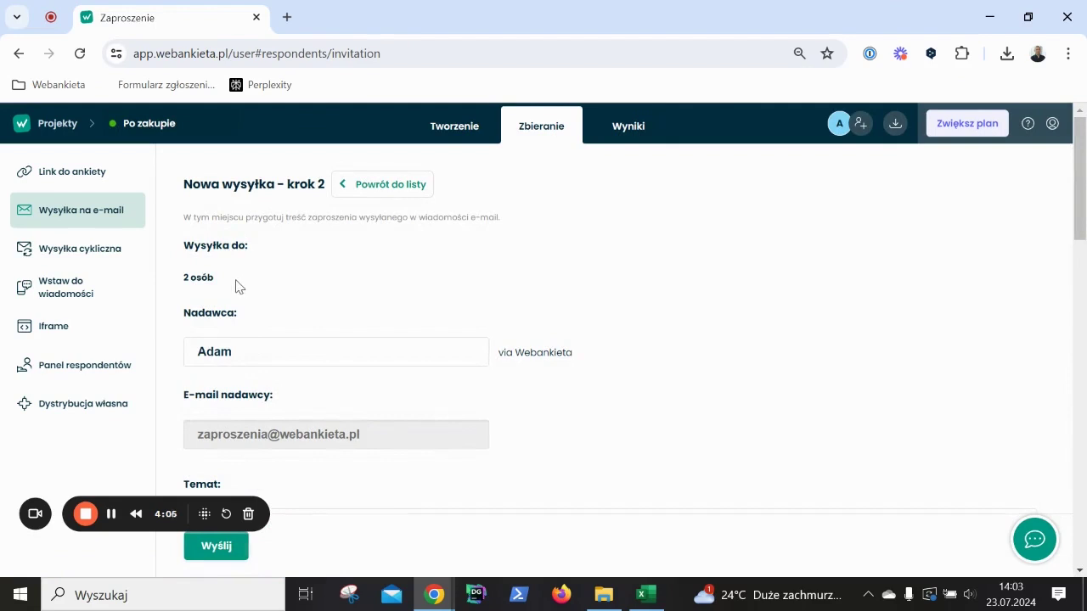
# Examine the recipients, sender name, sender e-mail, subject and default text of the new invitation.
pyautogui.moveTo(222, 287); pyautogui.dragTo(180, 289)
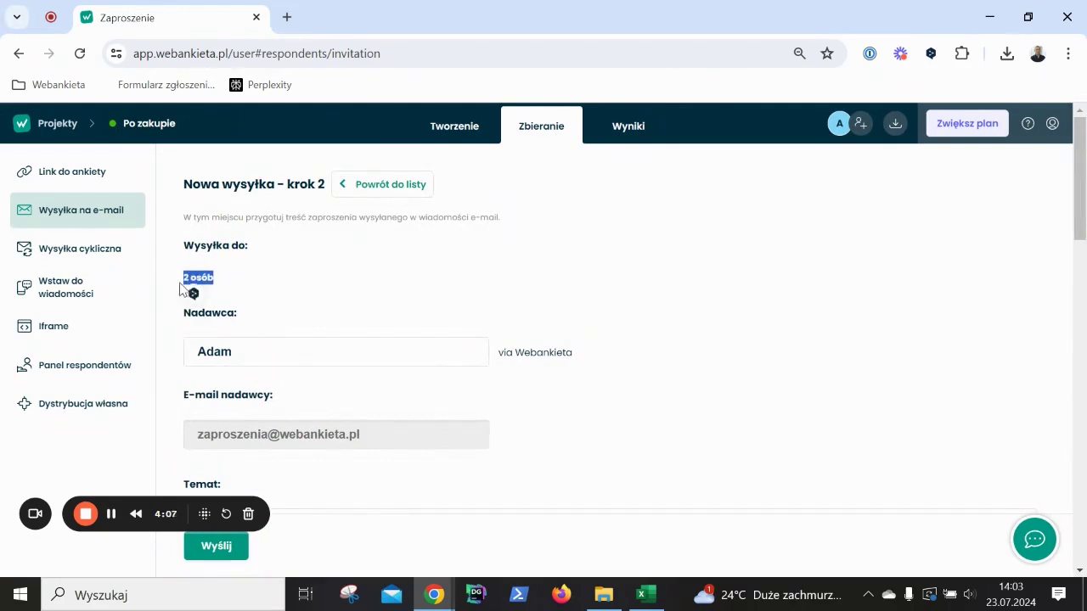
pyautogui.click(175, 292)
pyautogui.scroll(-1, 175, 292)
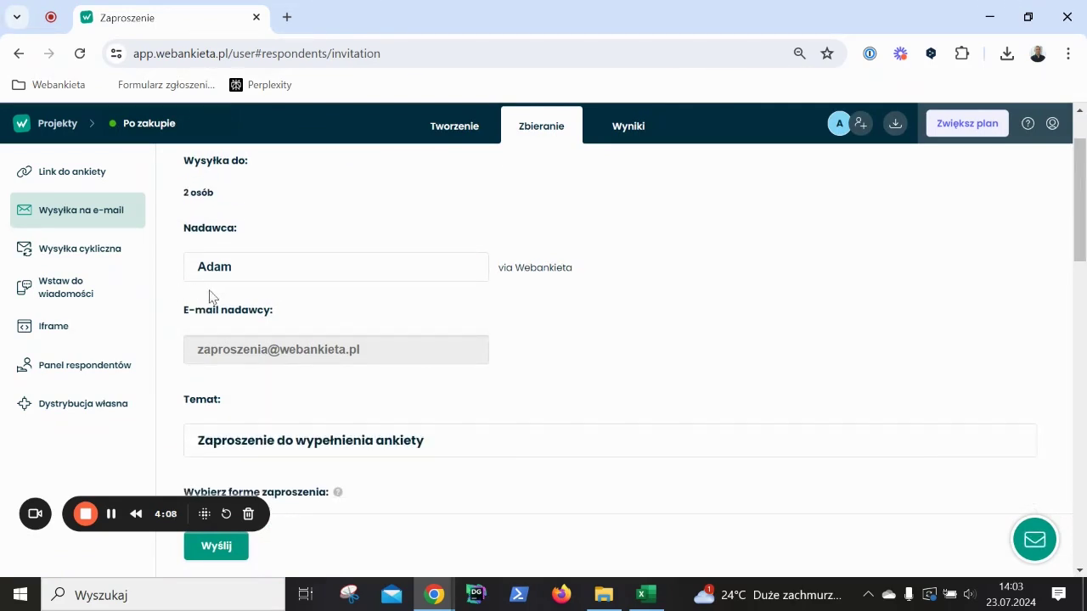
pyautogui.moveTo(254, 269); pyautogui.dragTo(190, 267)
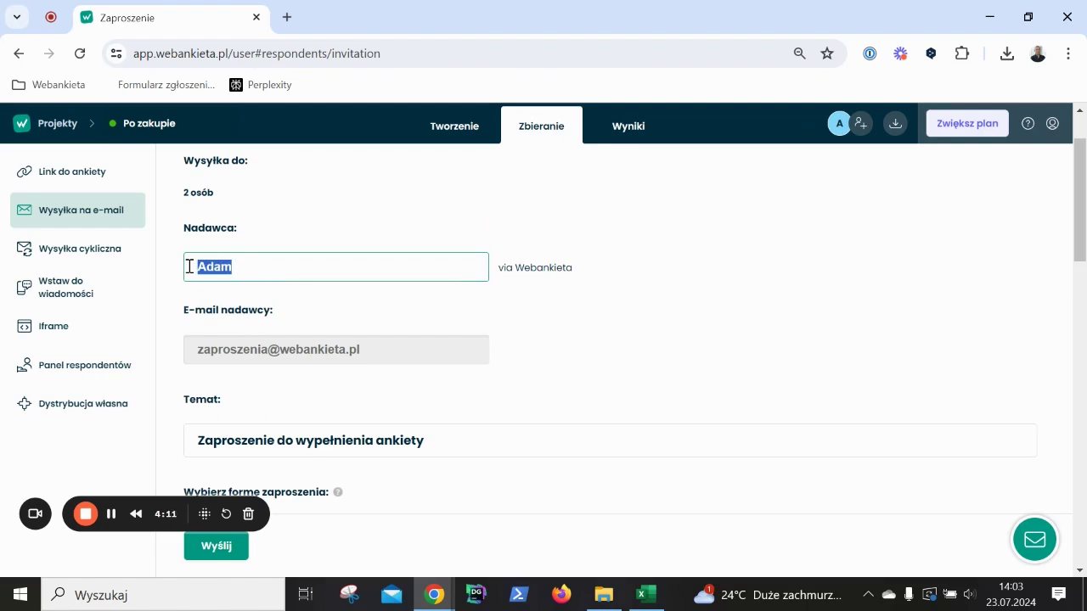
pyautogui.scroll(-2, 170, 276)
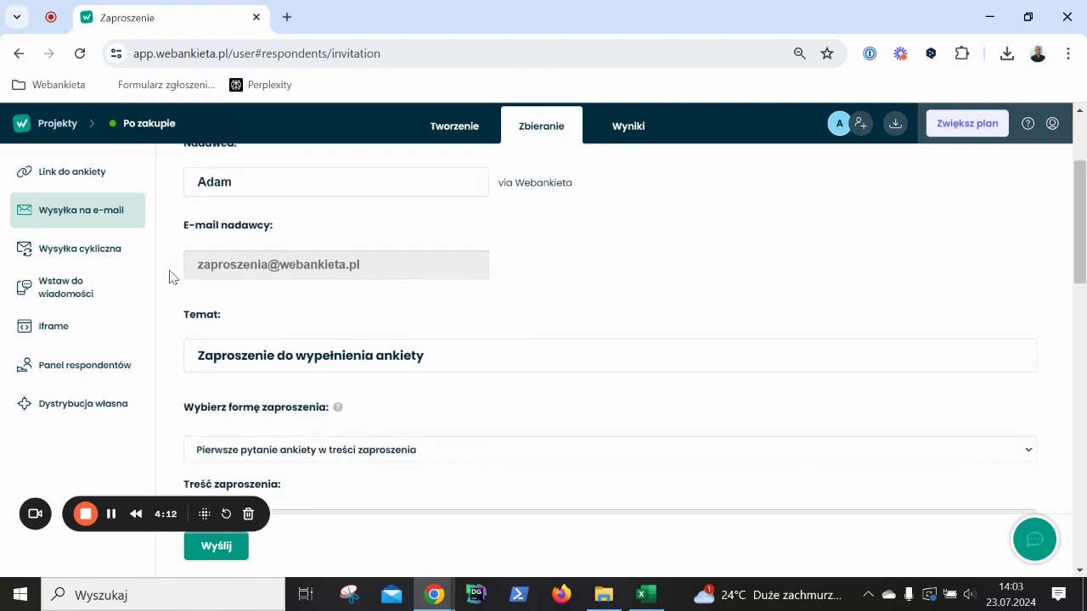
pyautogui.moveTo(433, 272); pyautogui.dragTo(187, 293)
pyautogui.click(172, 279)
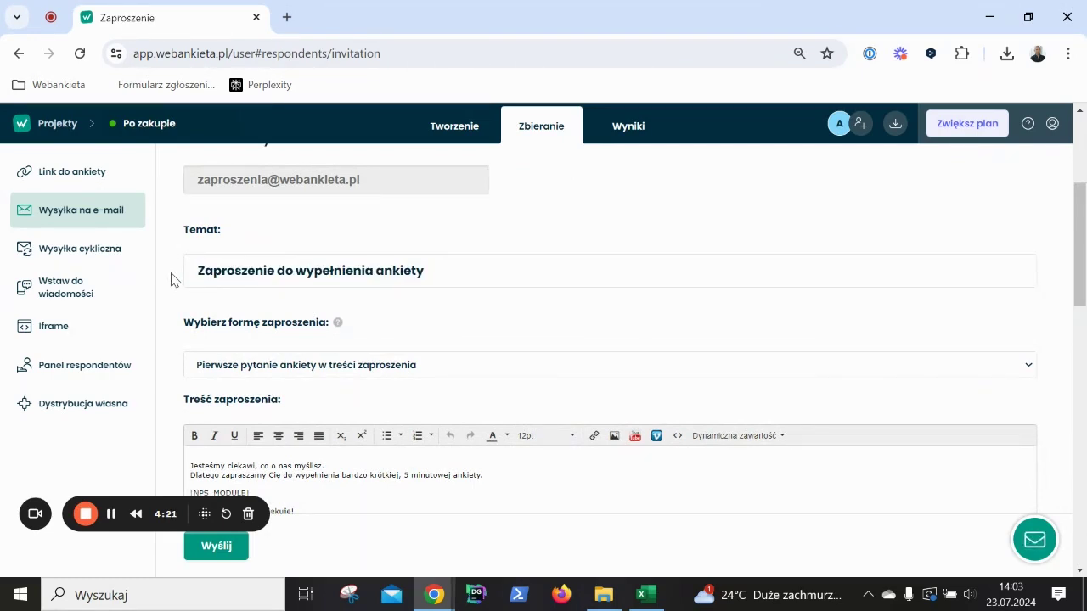
pyautogui.scroll(-2, 171, 280)
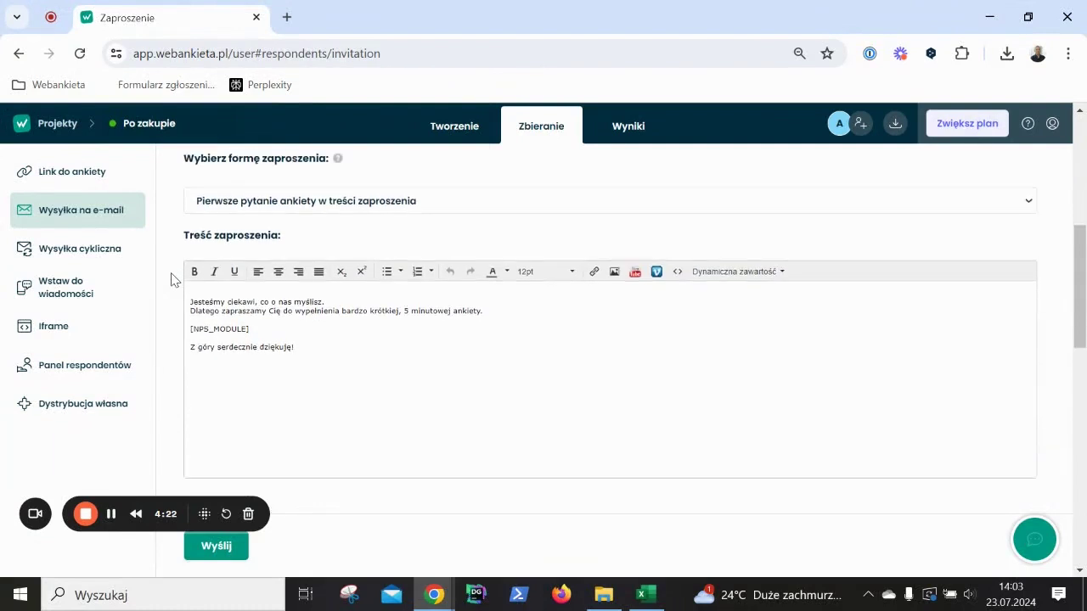
pyautogui.scroll(1, 213, 272)
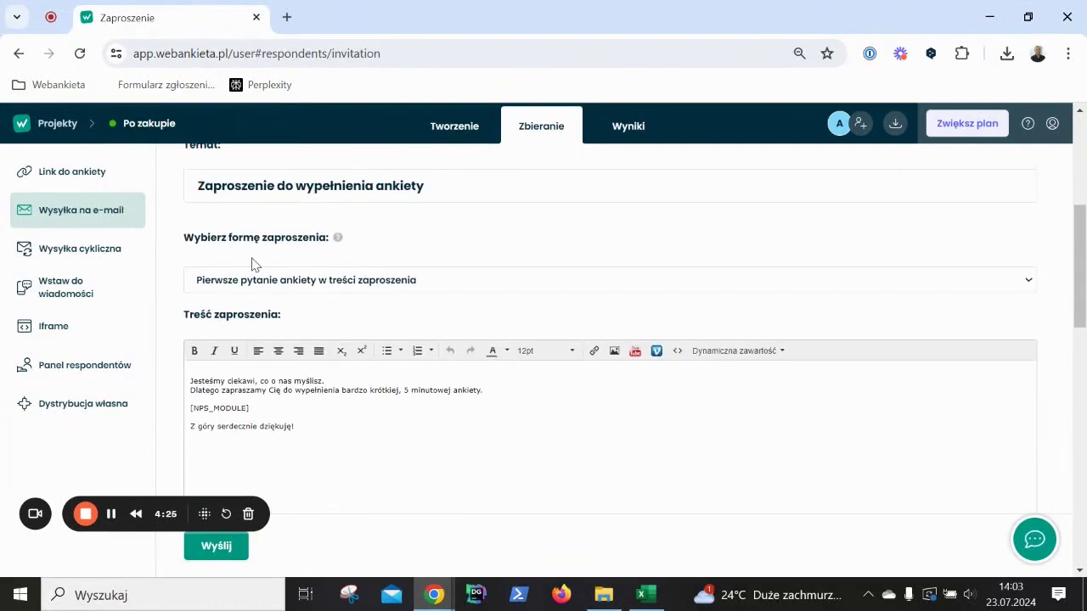
# Set the invitation form to "Link do ankiety w treści zaproszenia" and check the message preview with the survey link.
pyautogui.click(416, 283)
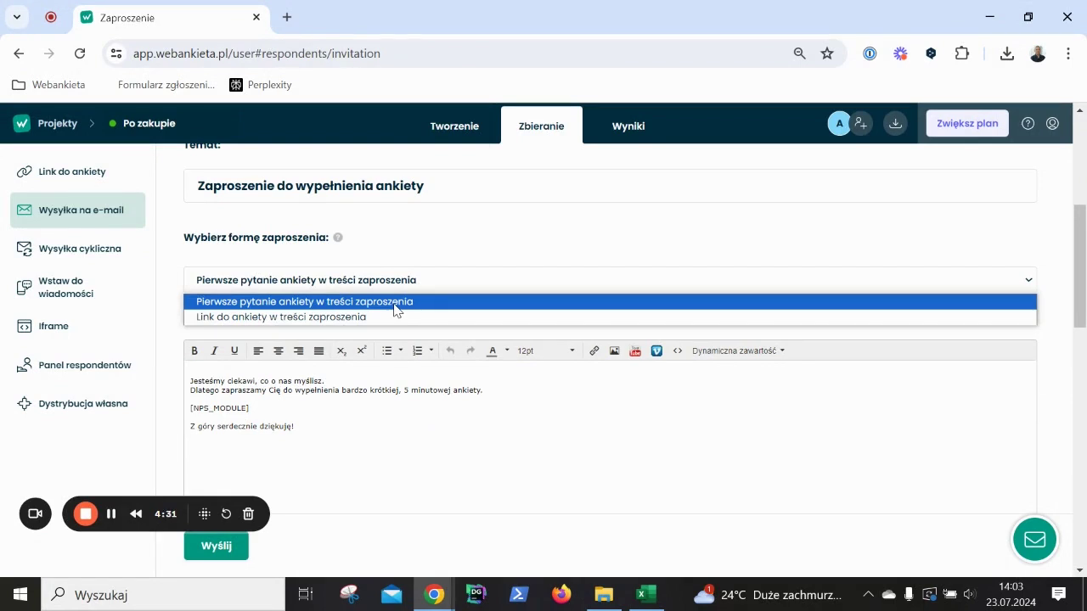
pyautogui.click(175, 284)
pyautogui.scroll(-6, 175, 284)
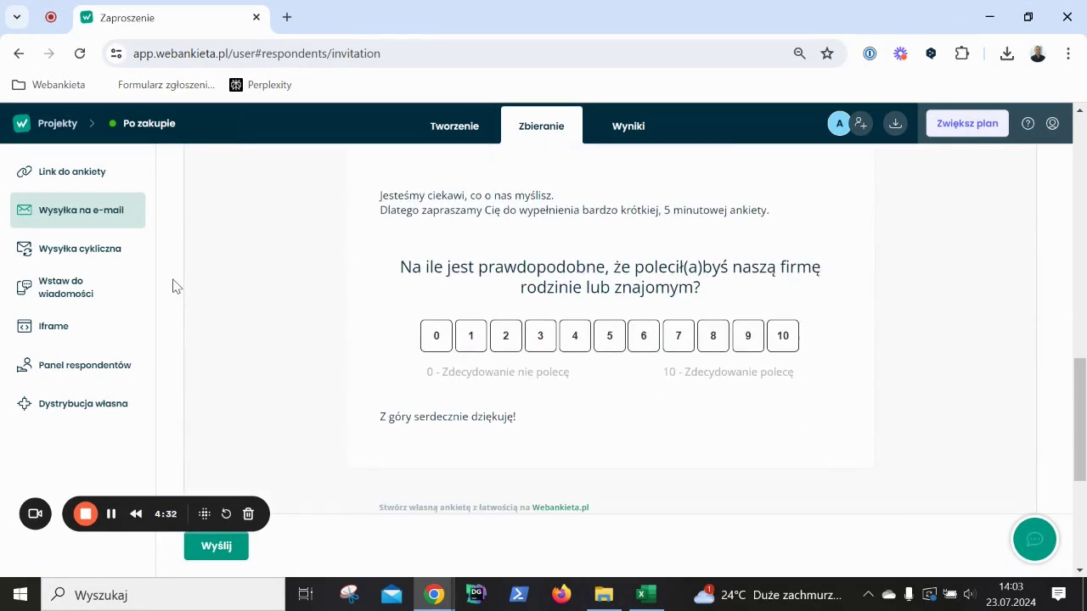
pyautogui.scroll(1, 175, 283)
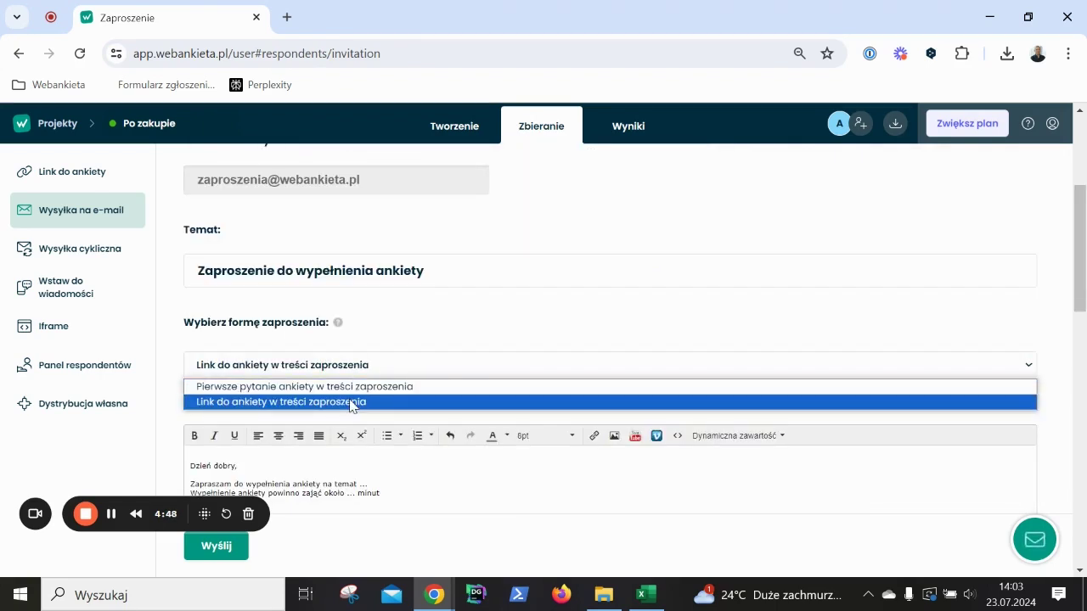
pyautogui.click(355, 403)
pyautogui.scroll(-5, 162, 367)
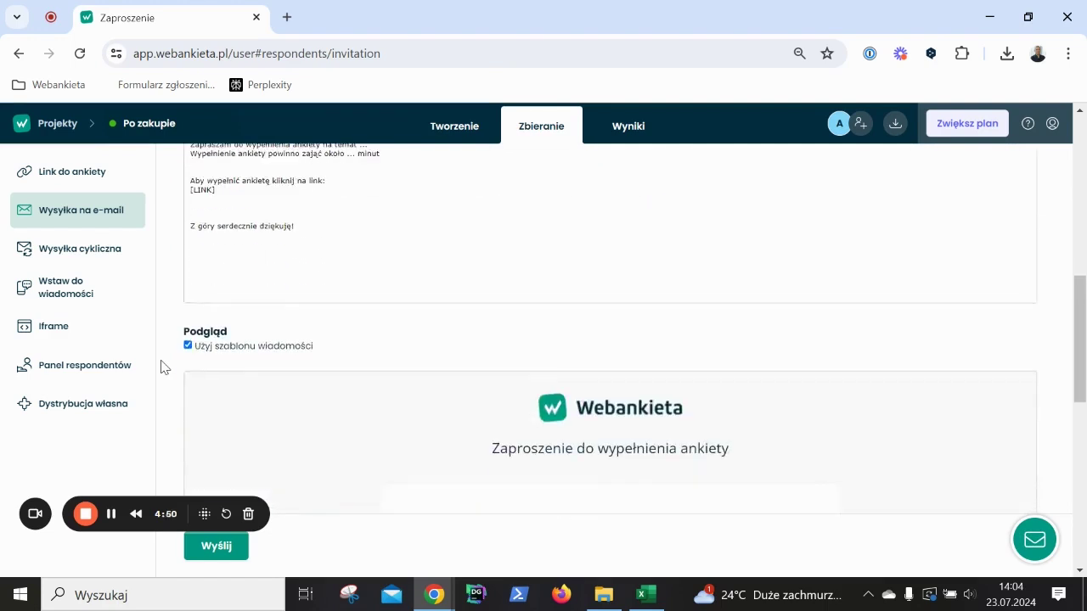
pyautogui.scroll(-2, 164, 367)
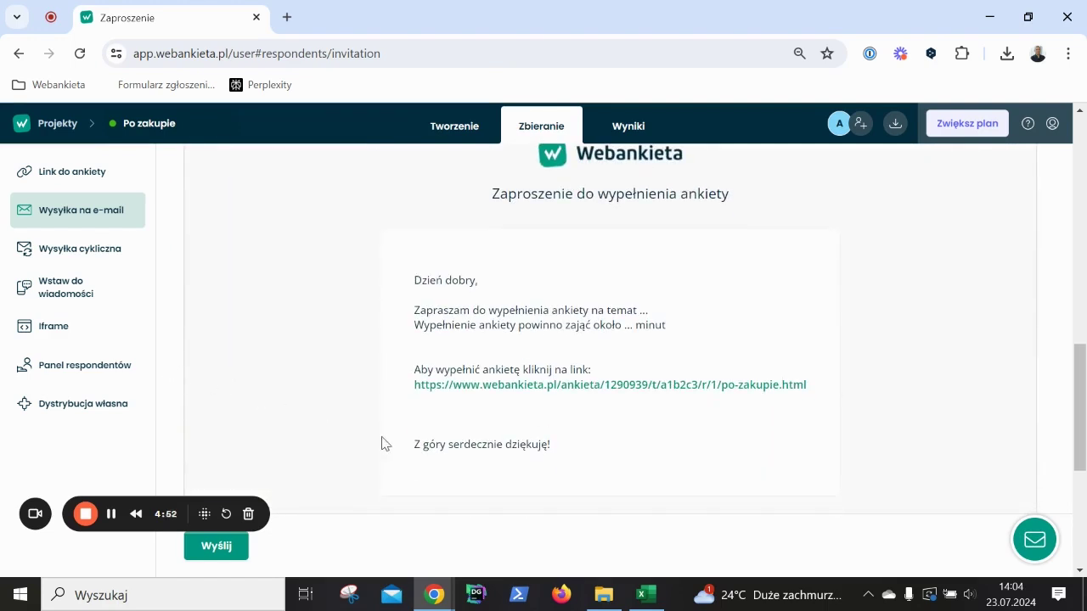
# Review the invitation text and the dynamic content that can be inserted, including the respondent attributes "nr zamówienia" and "miasto".
pyautogui.scroll(7, 358, 440)
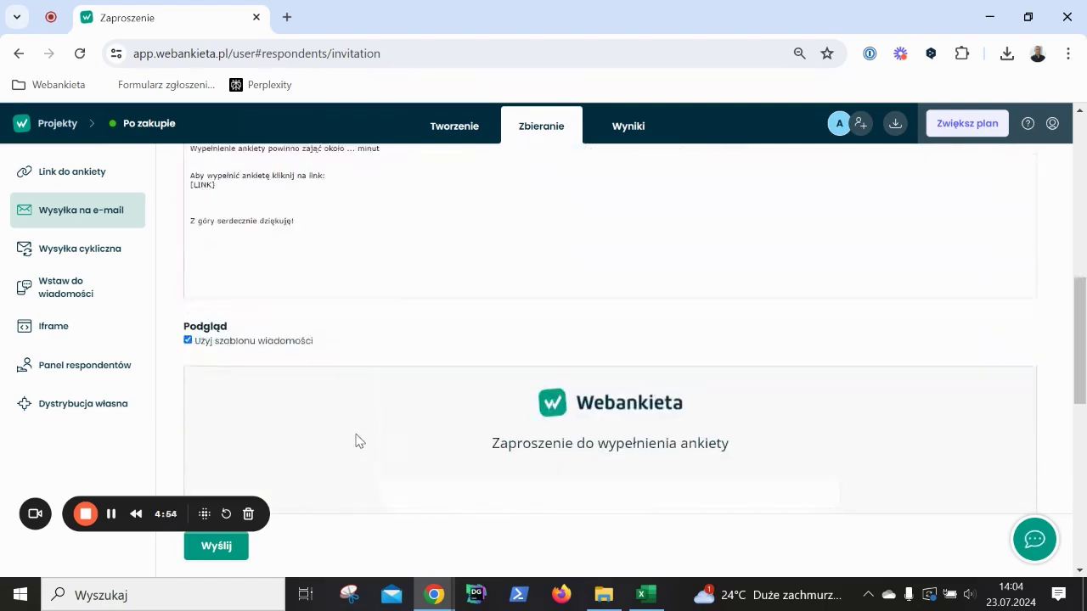
pyautogui.scroll(2, 391, 442)
pyautogui.scroll(-3, 425, 444)
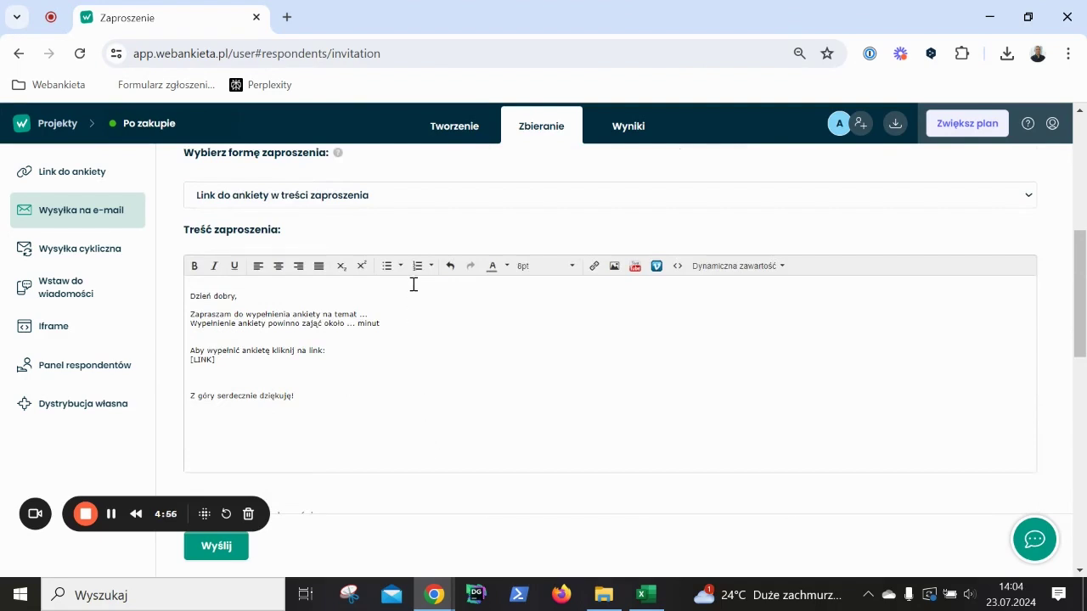
pyautogui.moveTo(379, 398); pyautogui.dragTo(181, 304)
pyautogui.click(244, 341)
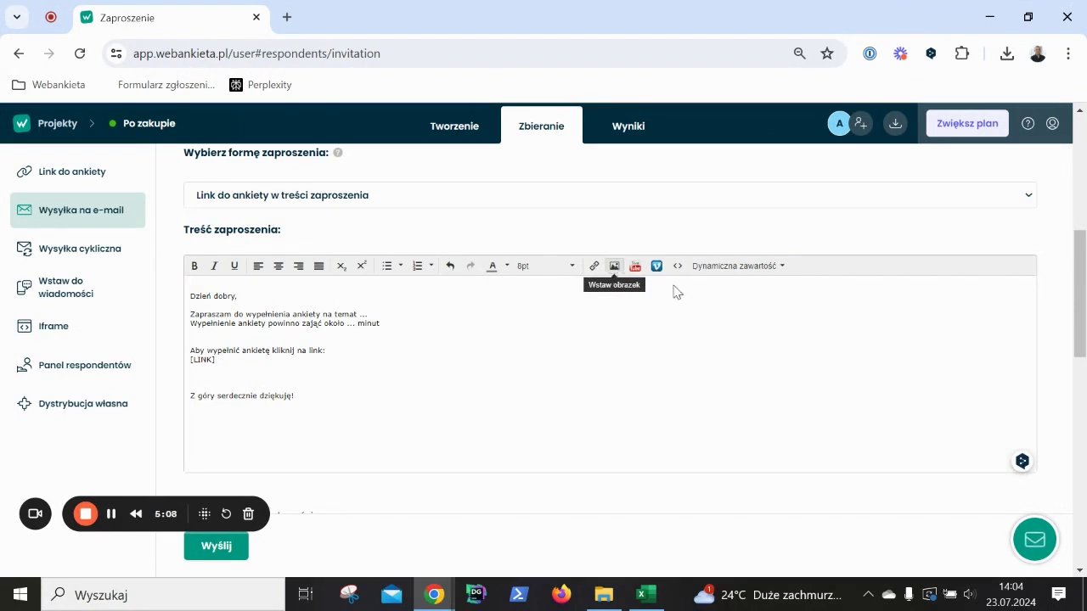
pyautogui.click(771, 267)
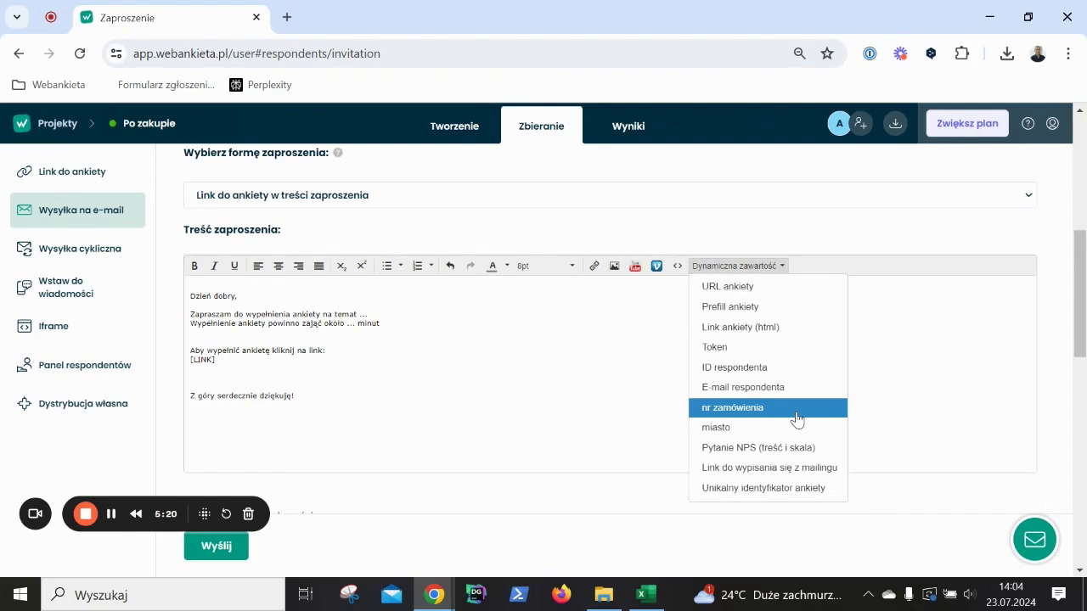
pyautogui.click(478, 339)
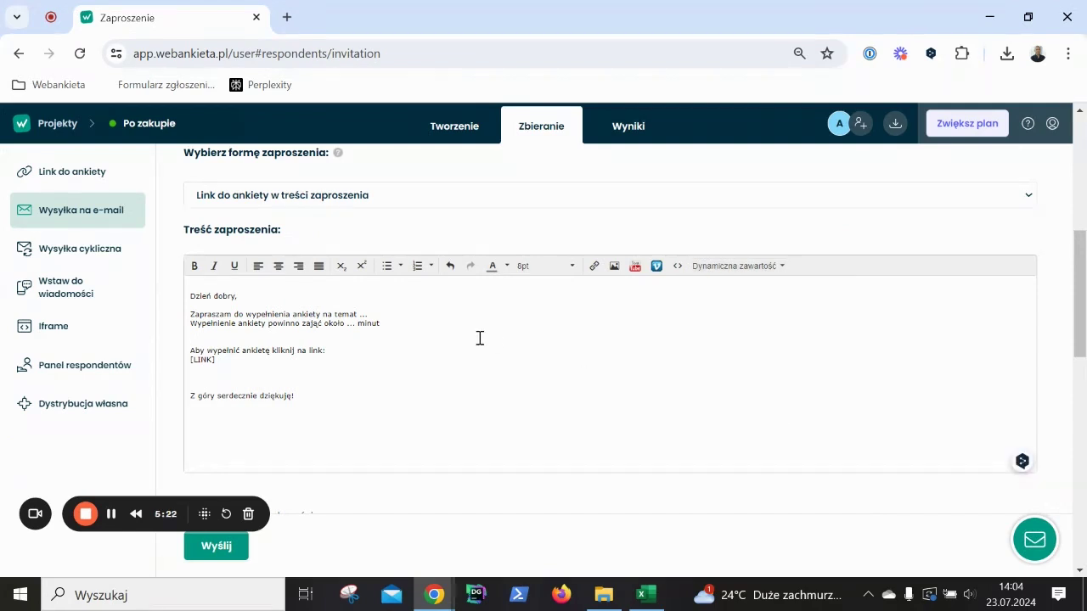
# Check the invitation's message preview and the dispatch timing options below it.
pyautogui.scroll(-1, 478, 344)
pyautogui.scroll(-2, 478, 343)
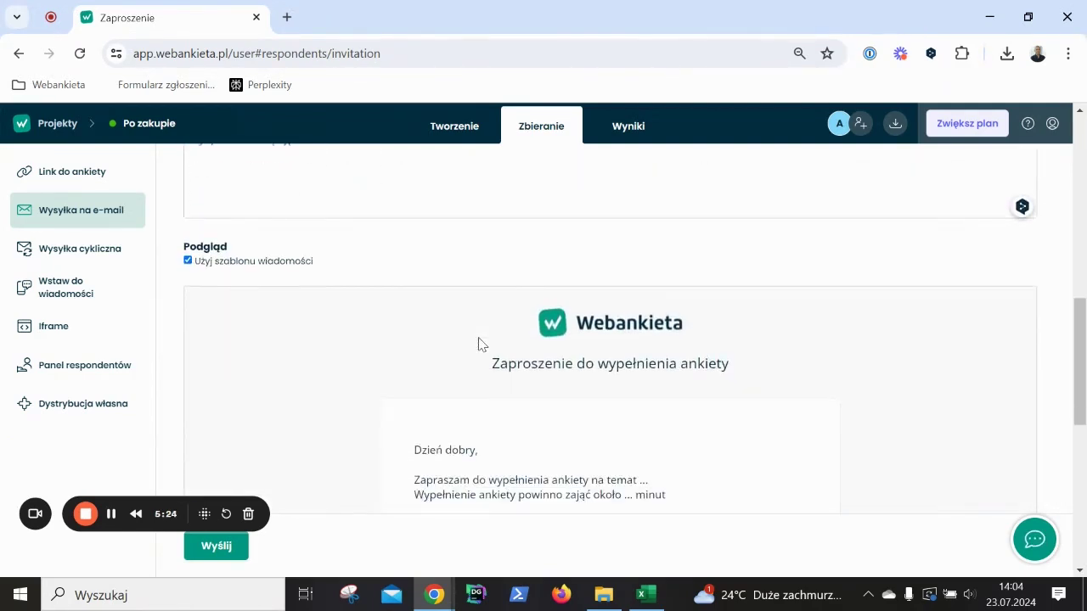
pyautogui.scroll(2, 478, 344)
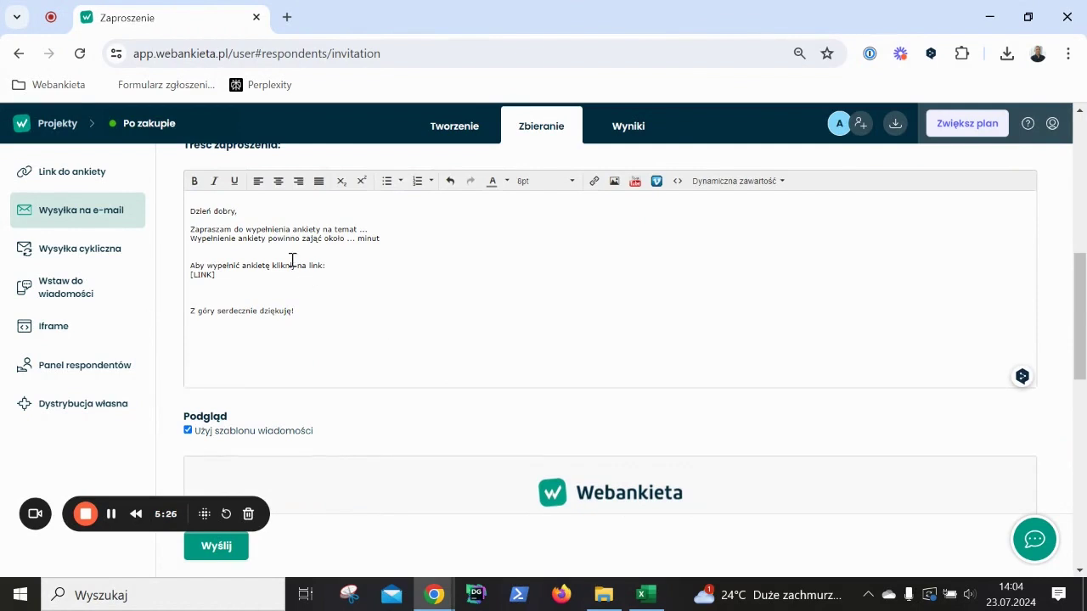
pyautogui.scroll(-6, 268, 321)
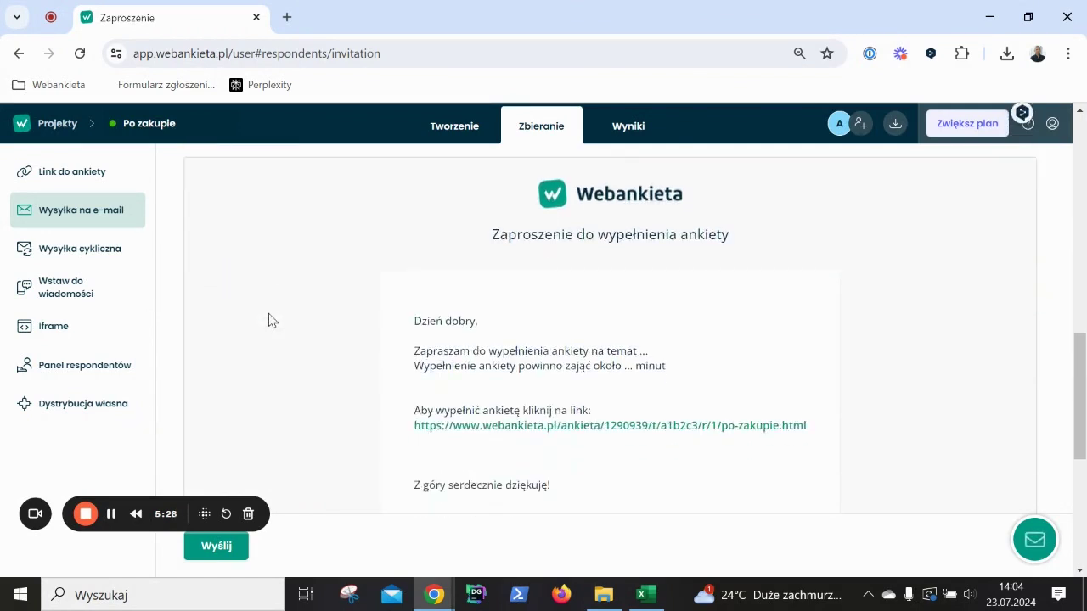
pyautogui.scroll(-2, 269, 321)
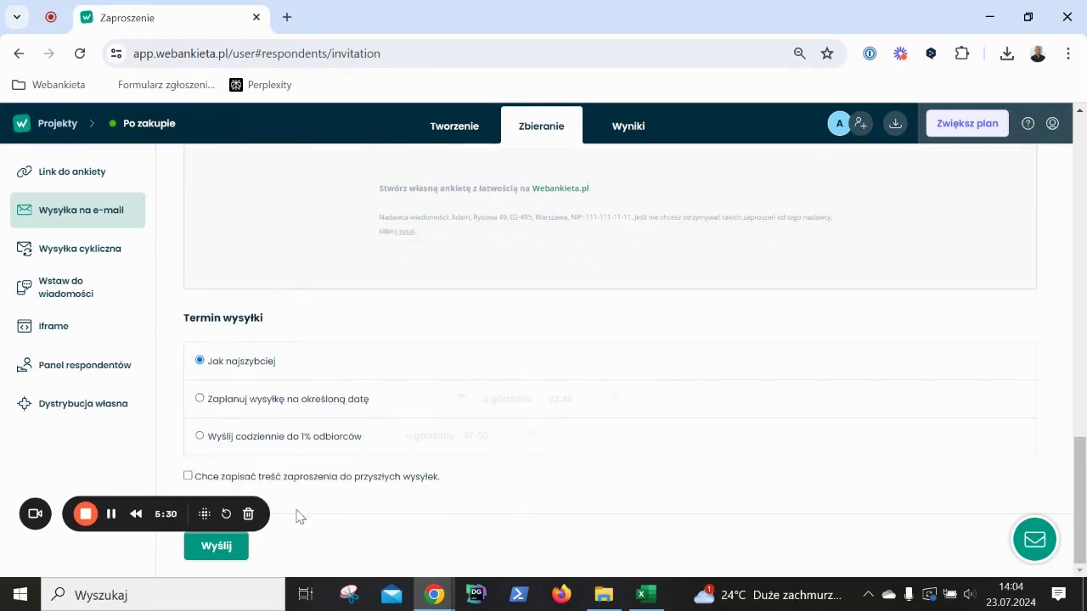